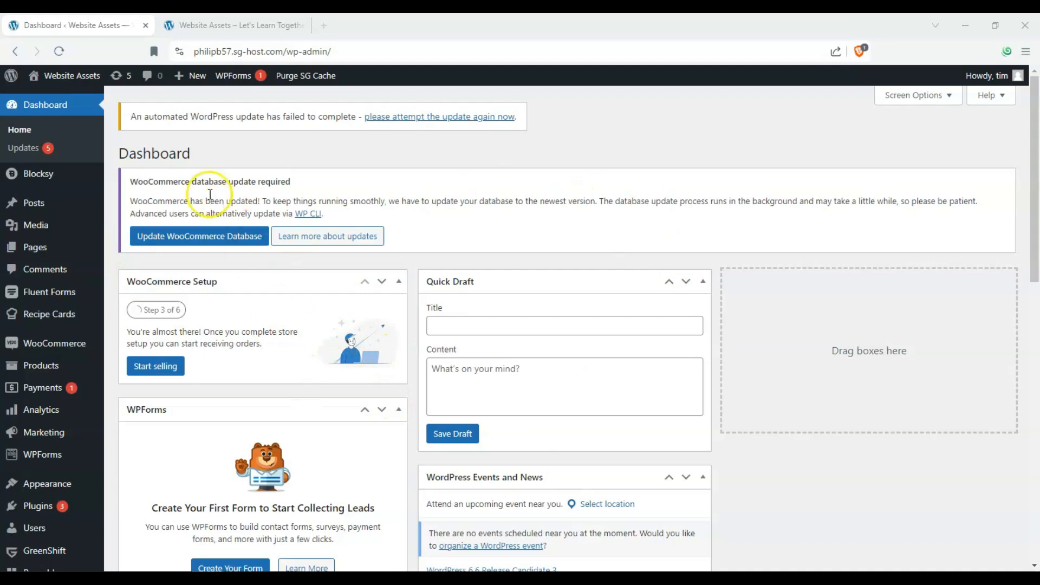
# Step: Create a new Blocksy content block of the Popup type named "New Popup"
pyautogui.moveTo(42, 175)
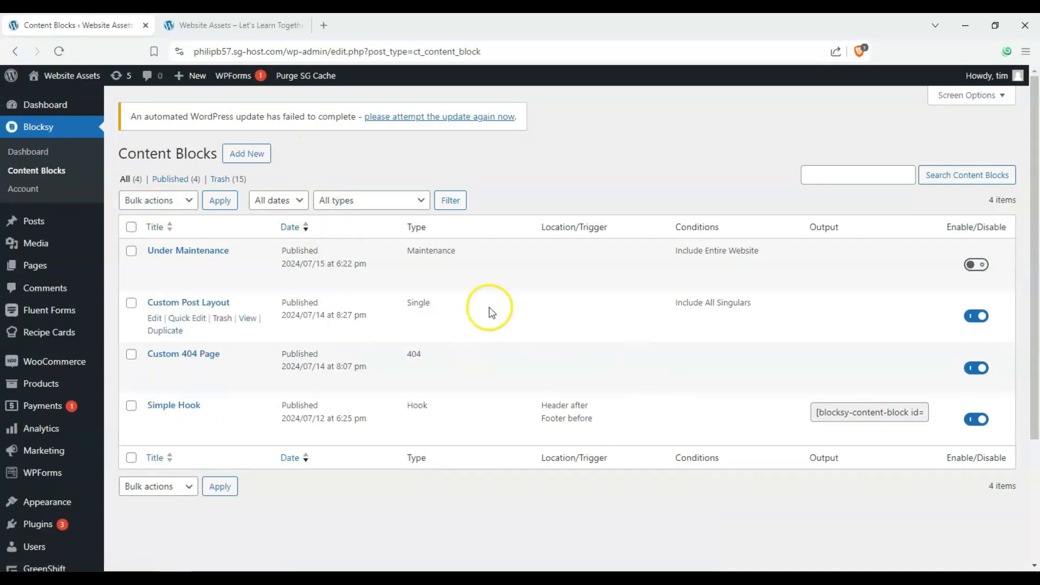
pyautogui.click(261, 156)
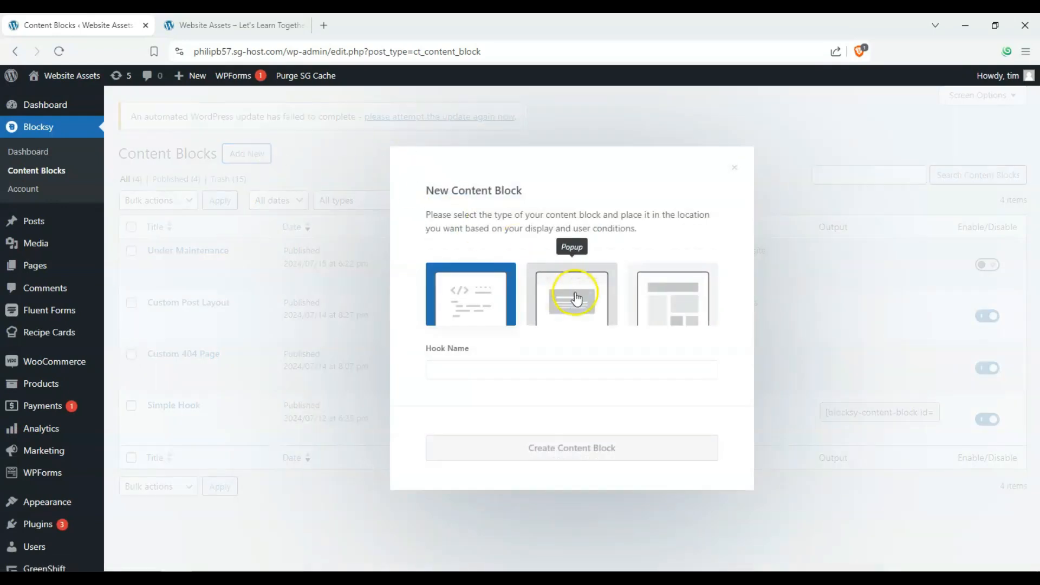
pyautogui.click(577, 297)
pyautogui.click(560, 364)
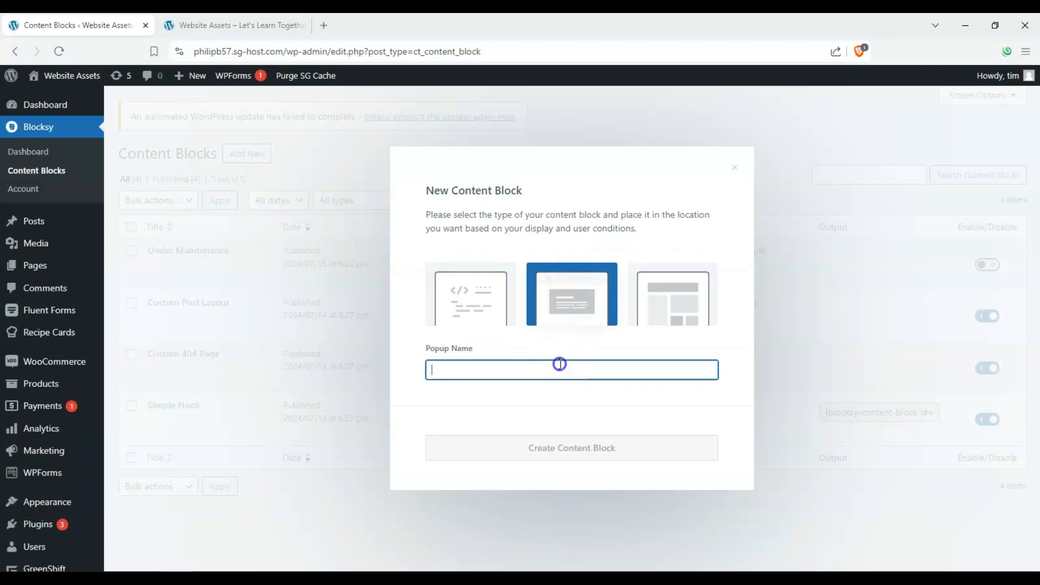
pyautogui.write('New Popup')
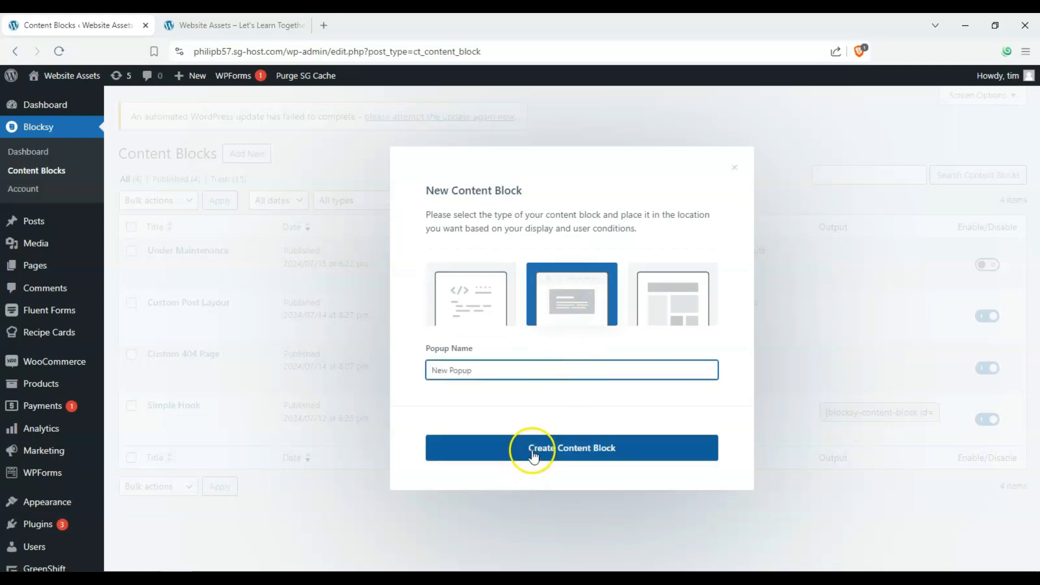
pyautogui.click(534, 457)
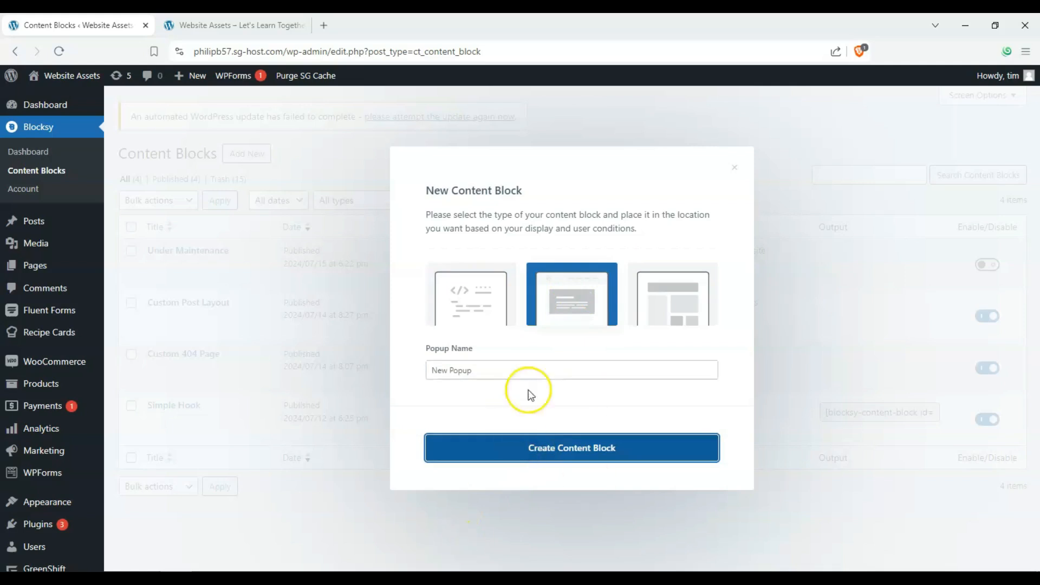
pyautogui.click(517, 459)
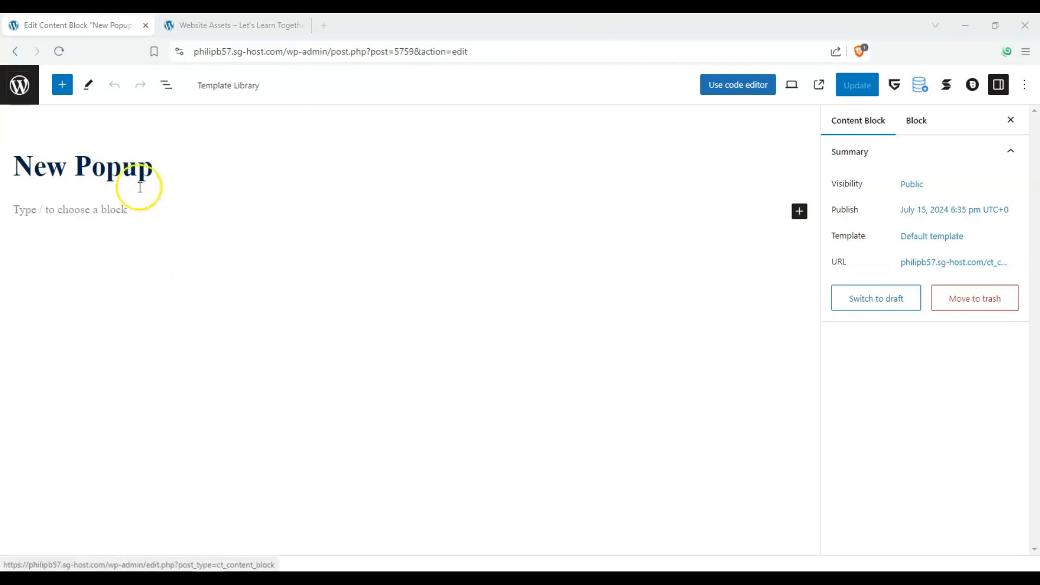
pyautogui.click(62, 84)
pyautogui.moveTo(216, 202); pyautogui.dragTo(239, 259)
pyautogui.moveTo(220, 198); pyautogui.dragTo(344, 362)
pyautogui.click(344, 362)
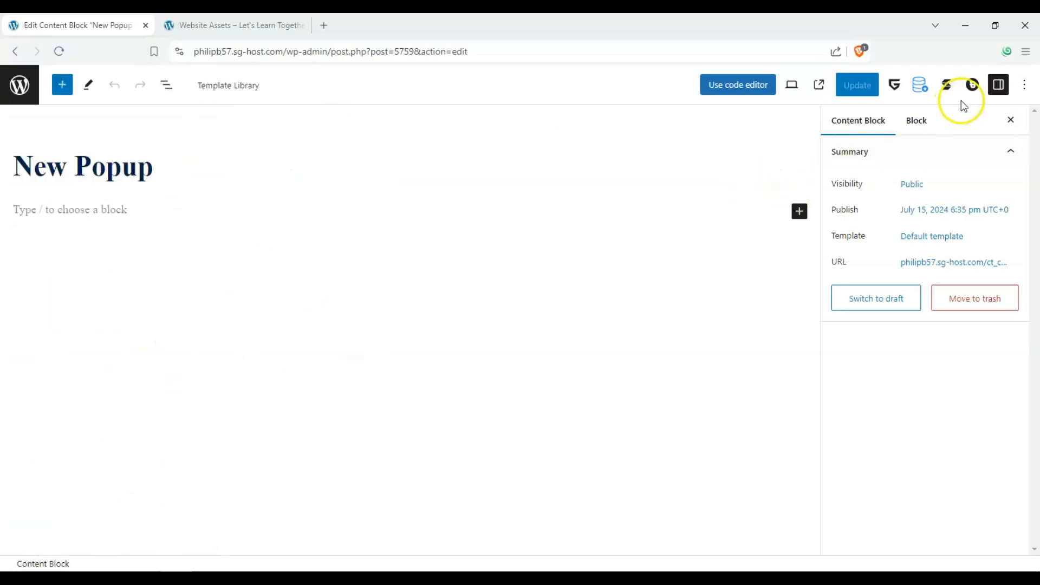
# Step: Add a display condition in the popup's Blocksy settings that includes the Entire Website, and save it
pyautogui.click(971, 87)
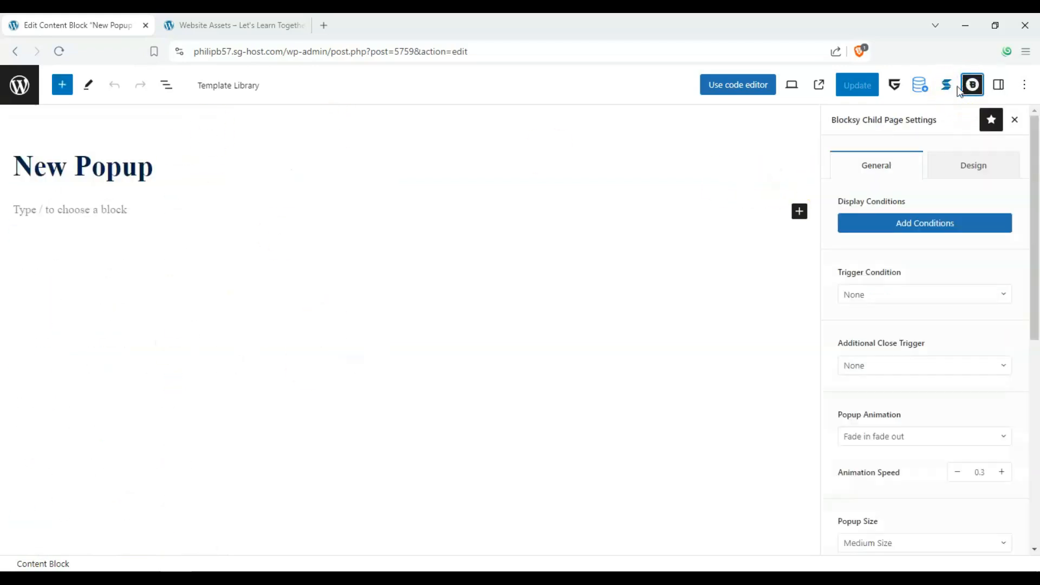
pyautogui.click(924, 223)
pyautogui.click(414, 308)
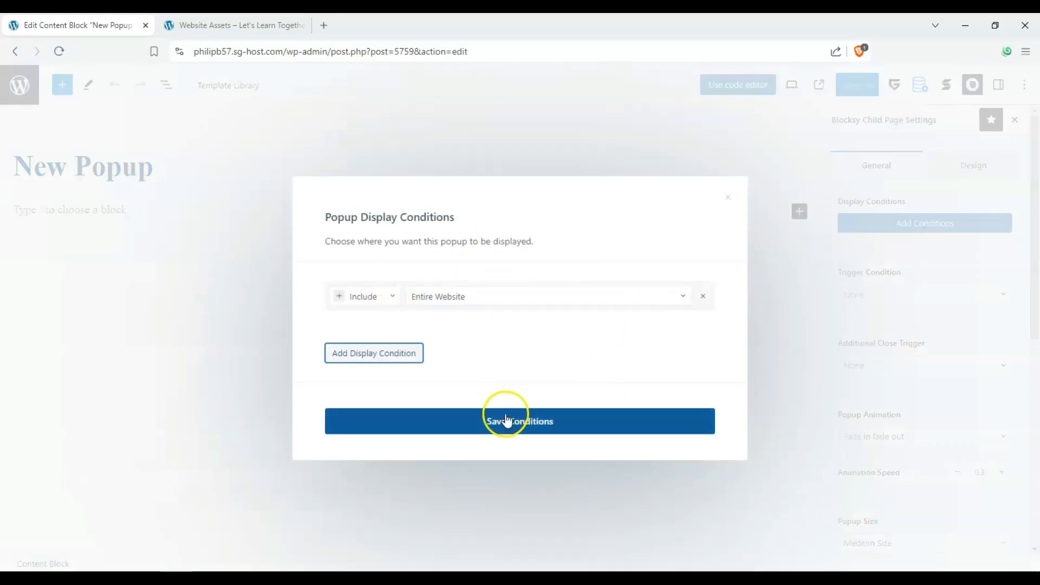
pyautogui.click(507, 421)
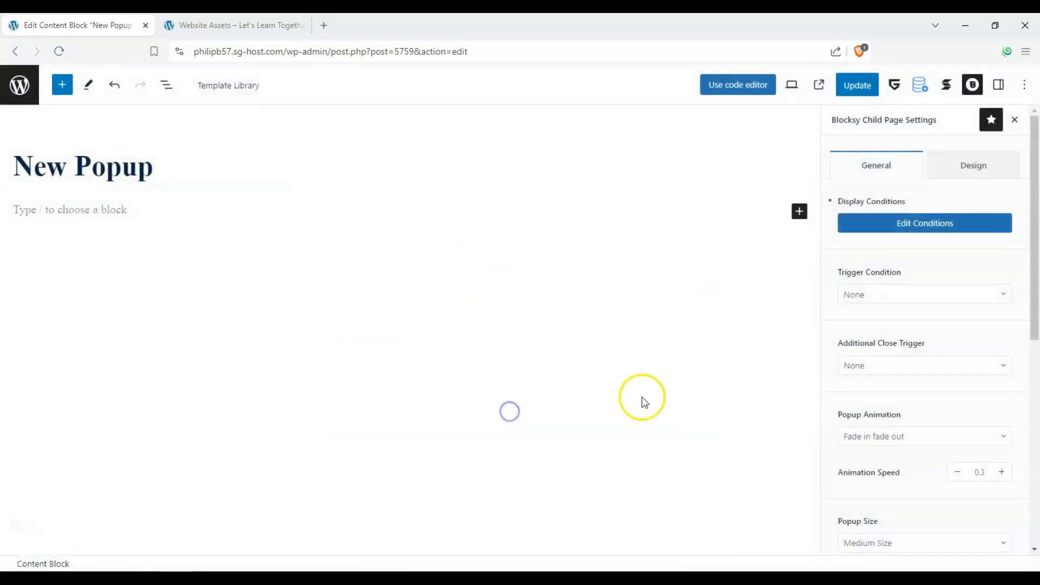
# Step: Review the available trigger conditions and set the popup's trigger to After x time
pyautogui.click(925, 294)
pyautogui.click(889, 350)
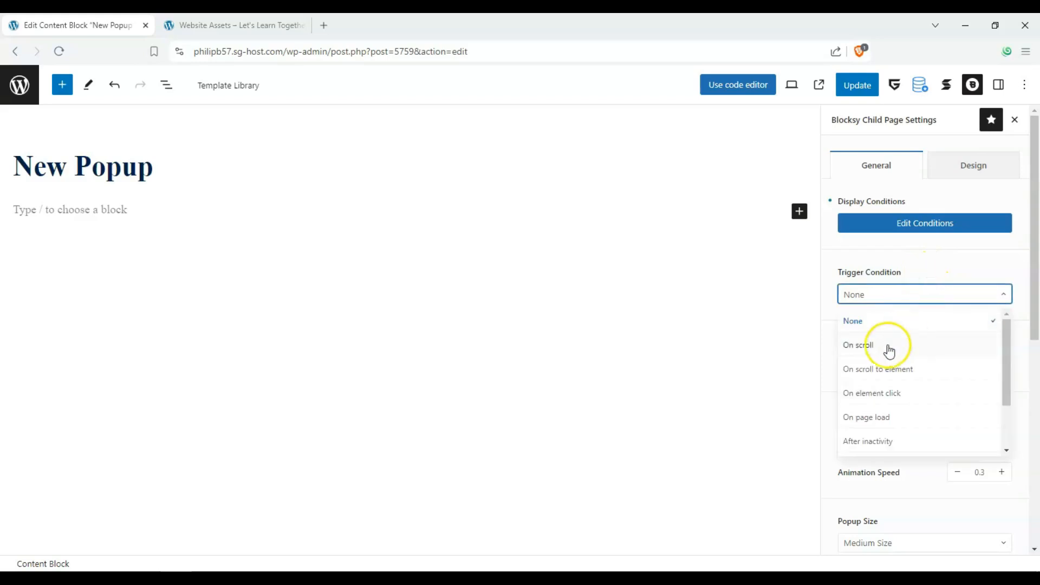
pyautogui.scroll(-3, 885, 354)
pyautogui.scroll(3, 885, 363)
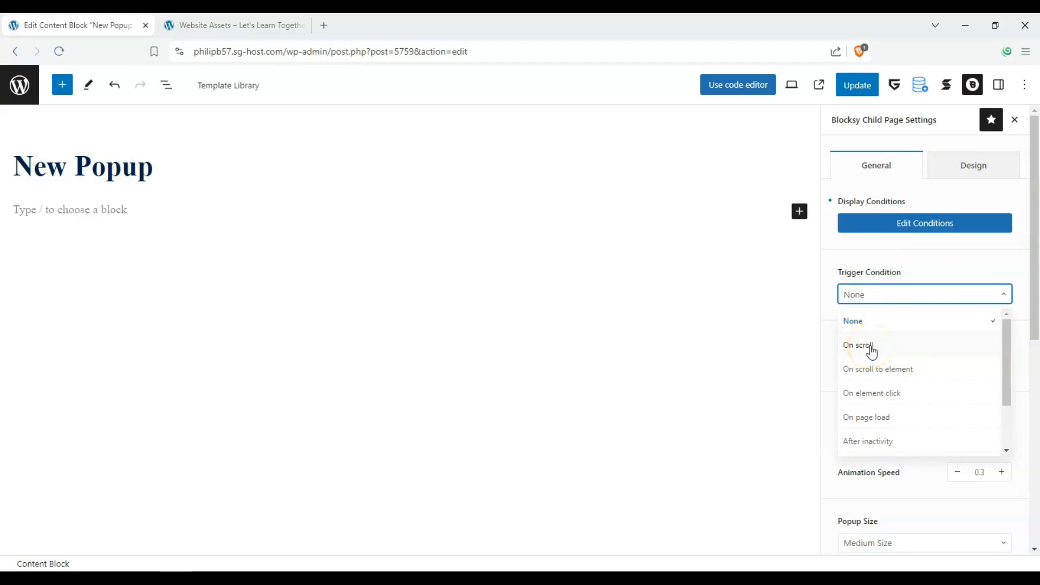
pyautogui.scroll(-1, 871, 353)
pyautogui.scroll(1, 897, 344)
pyautogui.scroll(-1, 897, 355)
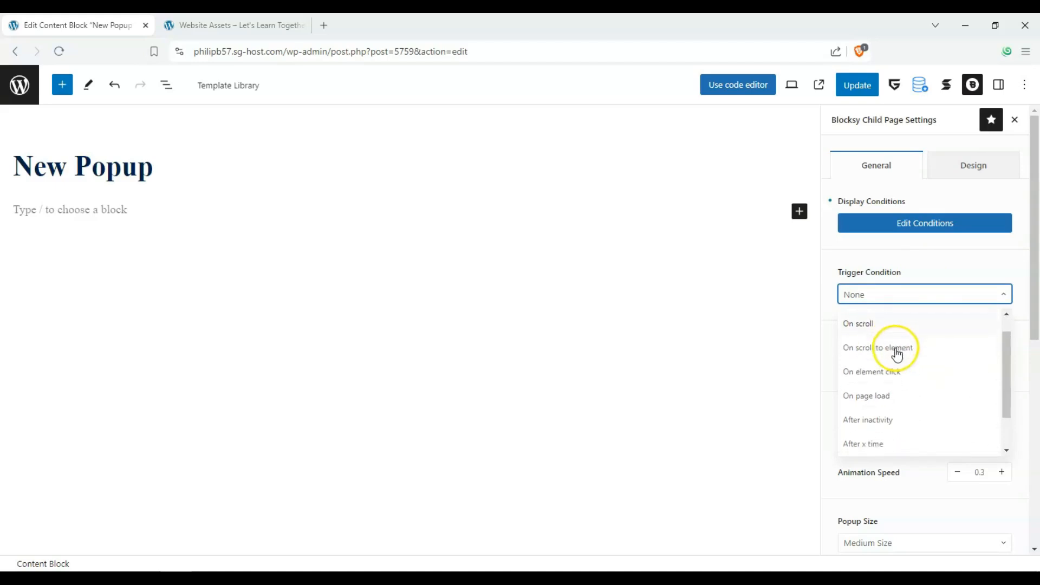
pyautogui.scroll(-1, 898, 354)
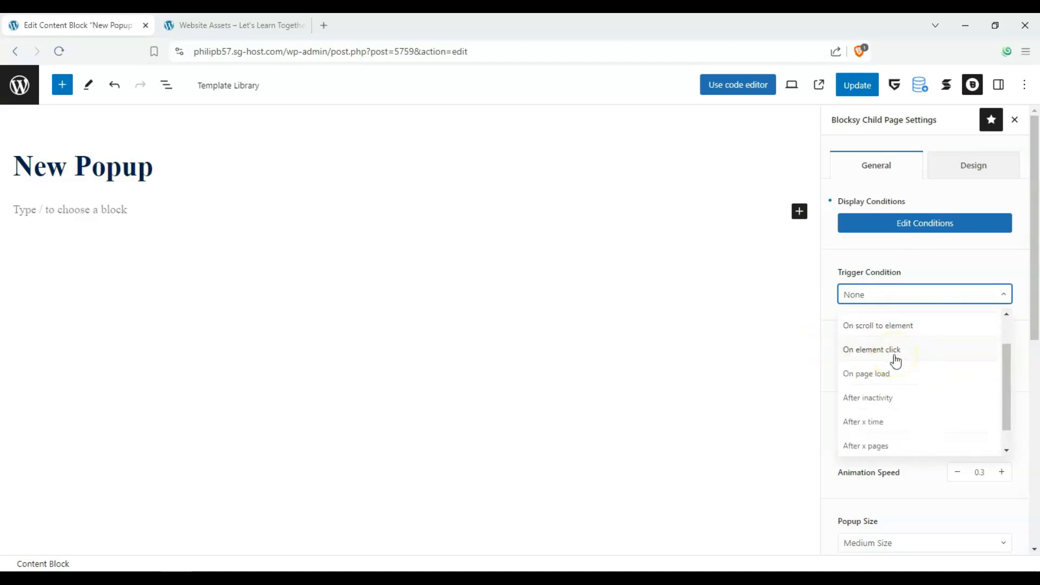
pyautogui.scroll(-1, 897, 362)
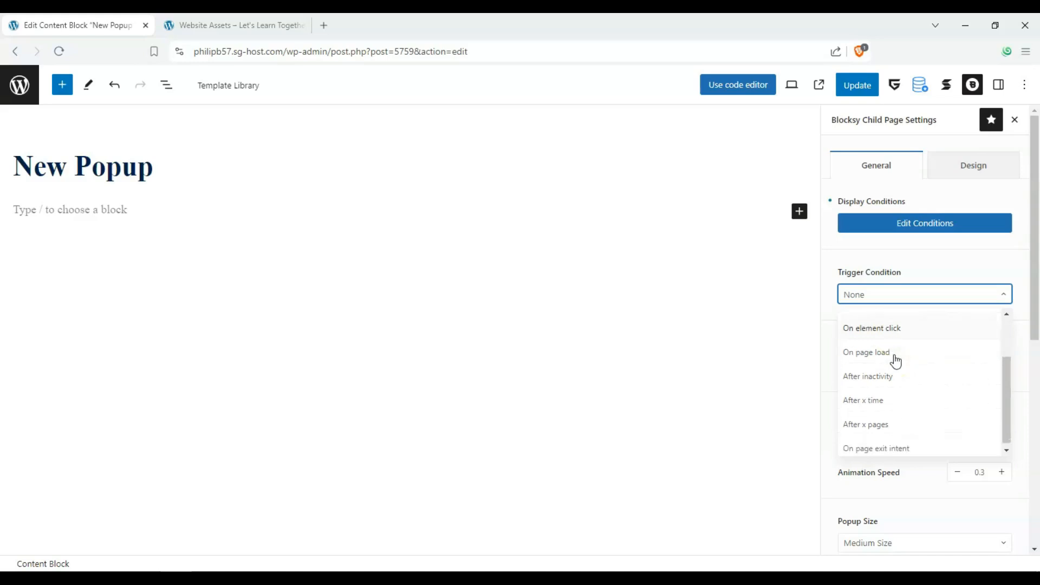
pyautogui.scroll(-1, 896, 361)
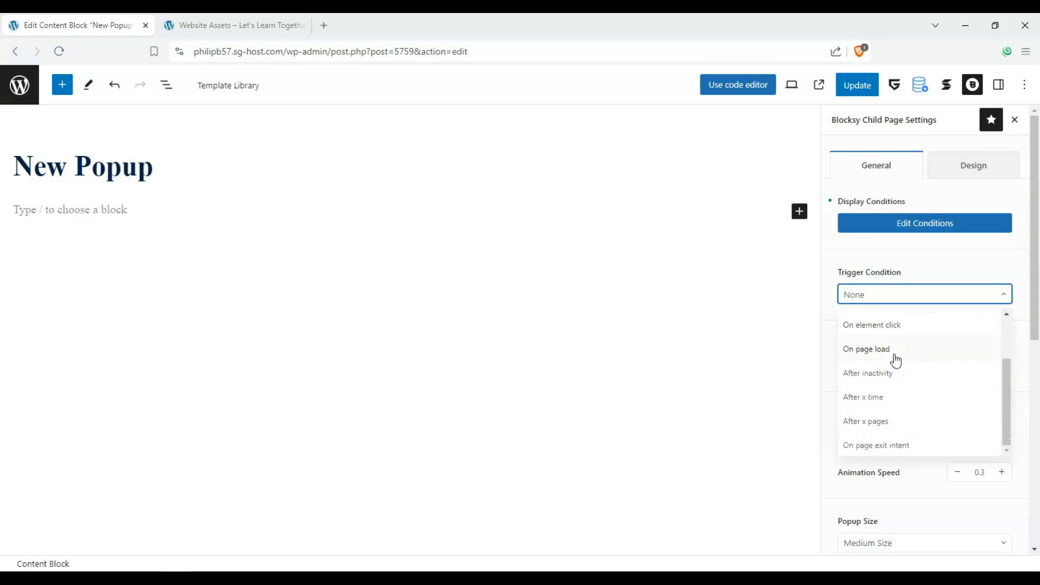
pyautogui.click(884, 396)
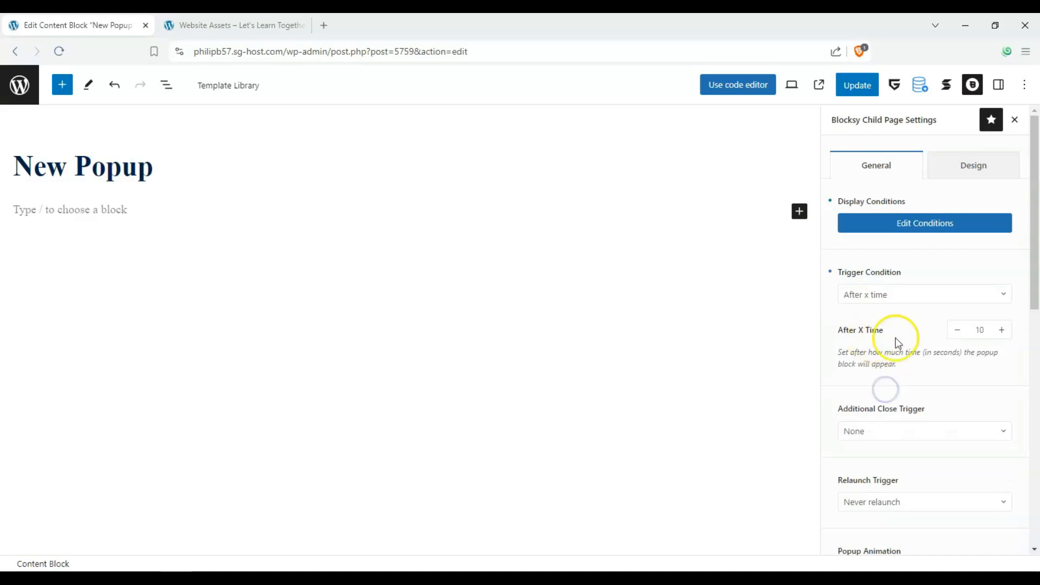
# Step: Try On page exit intent and After x pages as the popup's trigger condition
pyautogui.click(937, 294)
pyautogui.scroll(-4, 908, 385)
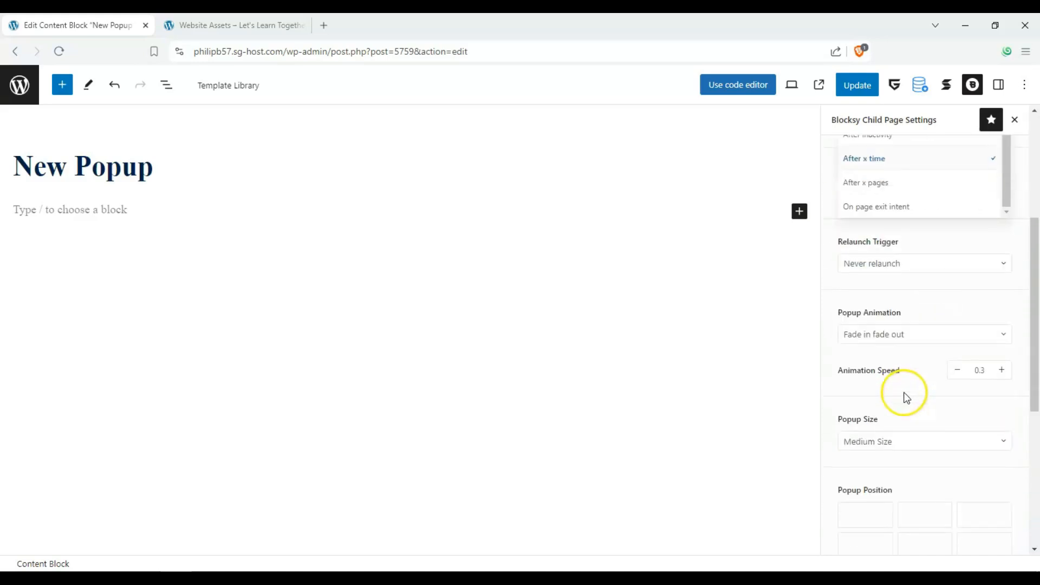
pyautogui.scroll(3, 906, 397)
pyautogui.scroll(1, 892, 291)
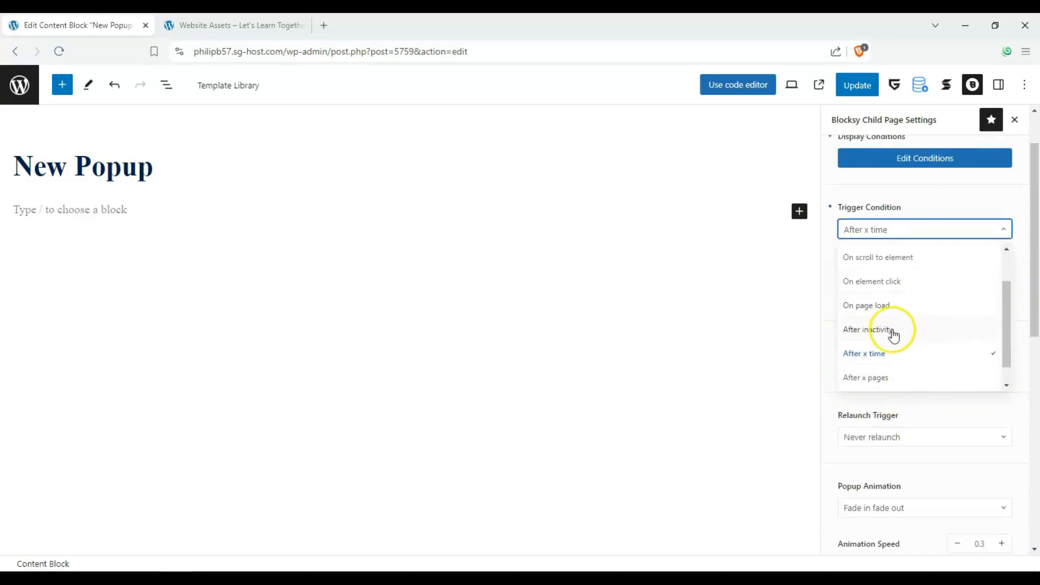
pyautogui.scroll(-1, 894, 333)
pyautogui.scroll(1, 899, 330)
pyautogui.scroll(-1, 899, 329)
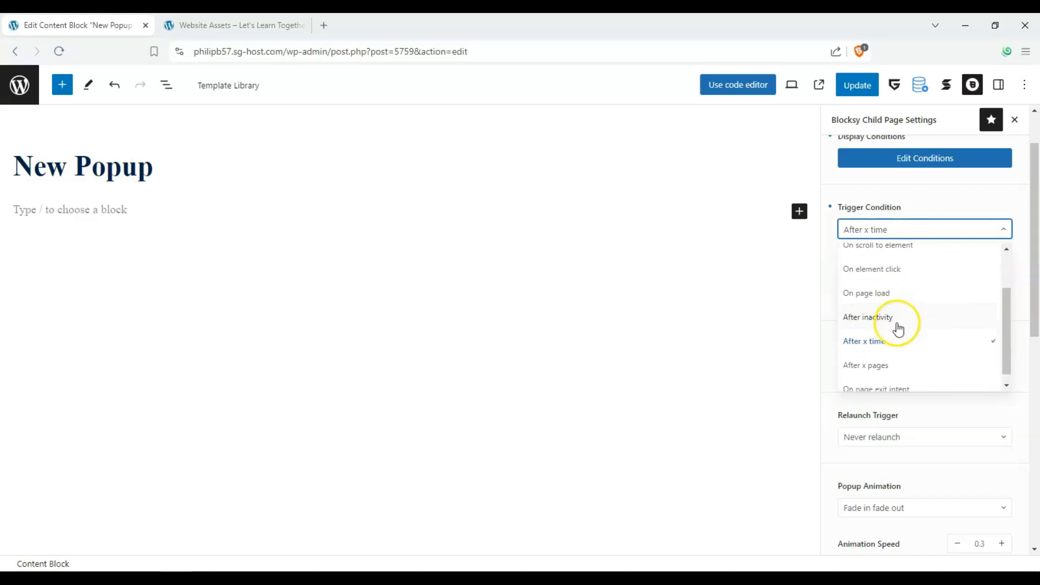
pyautogui.click(896, 380)
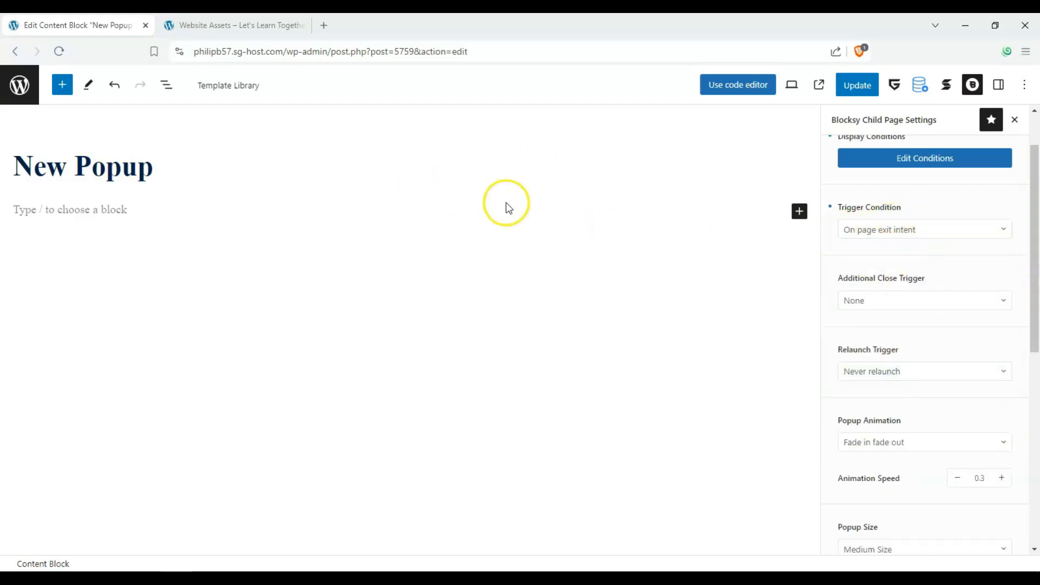
pyautogui.click(889, 232)
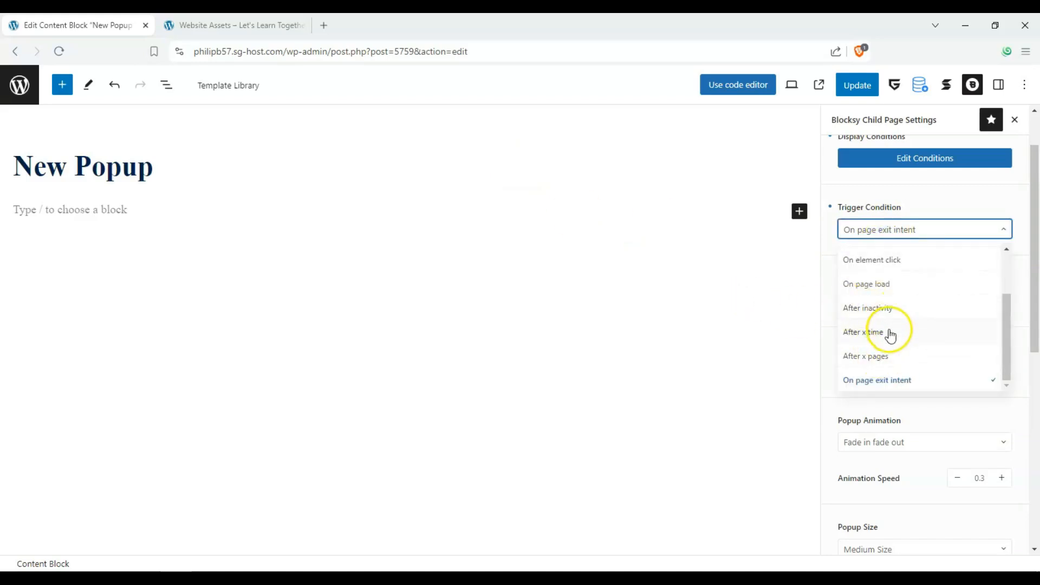
pyautogui.click(889, 355)
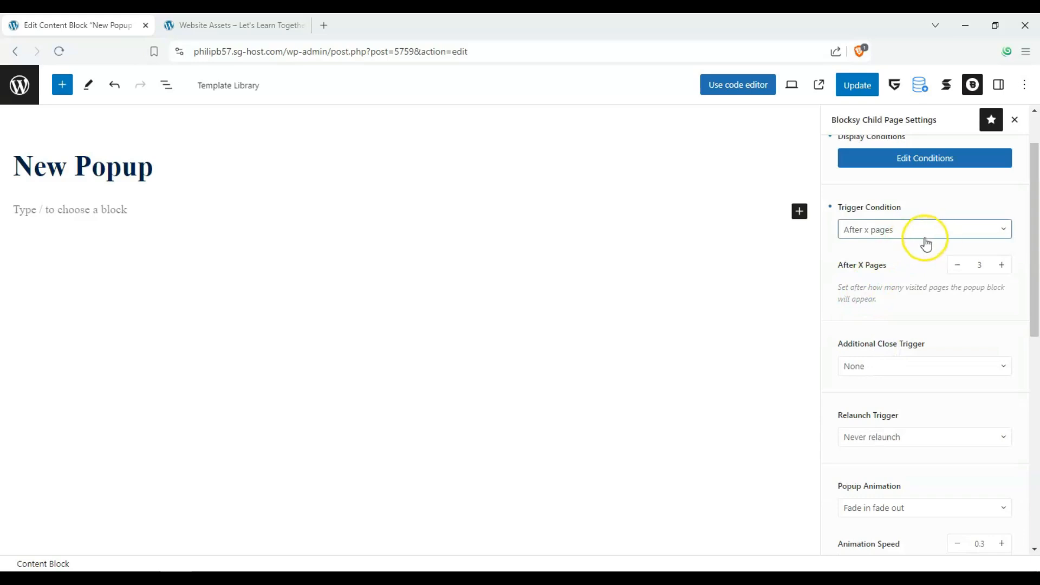
# Step: Set the popup's trigger condition to On scroll, with direction Scroll Down and a scroll distance of 808 px
pyautogui.click(952, 232)
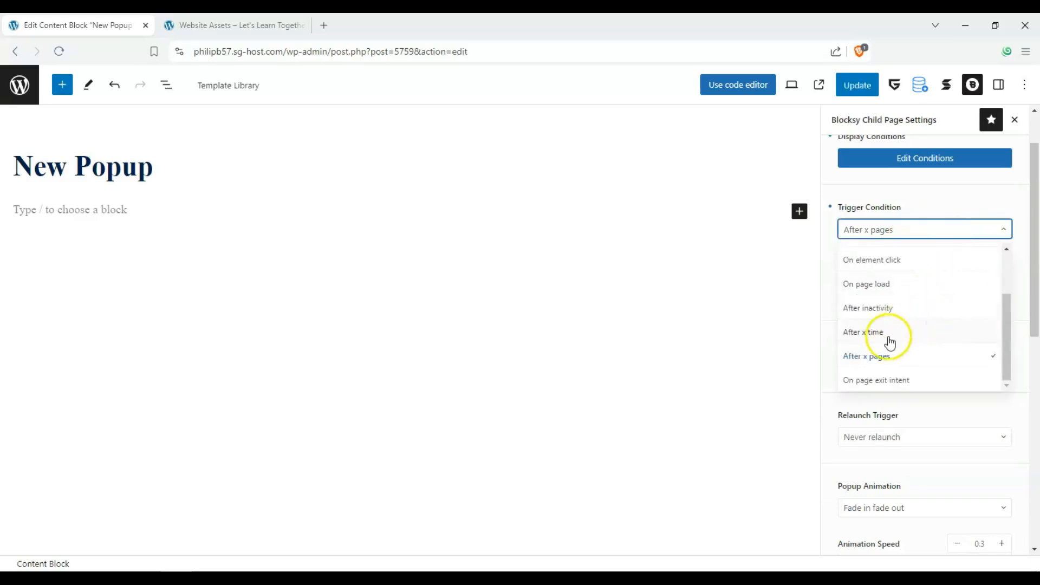
pyautogui.scroll(3, 883, 304)
pyautogui.scroll(-3, 886, 298)
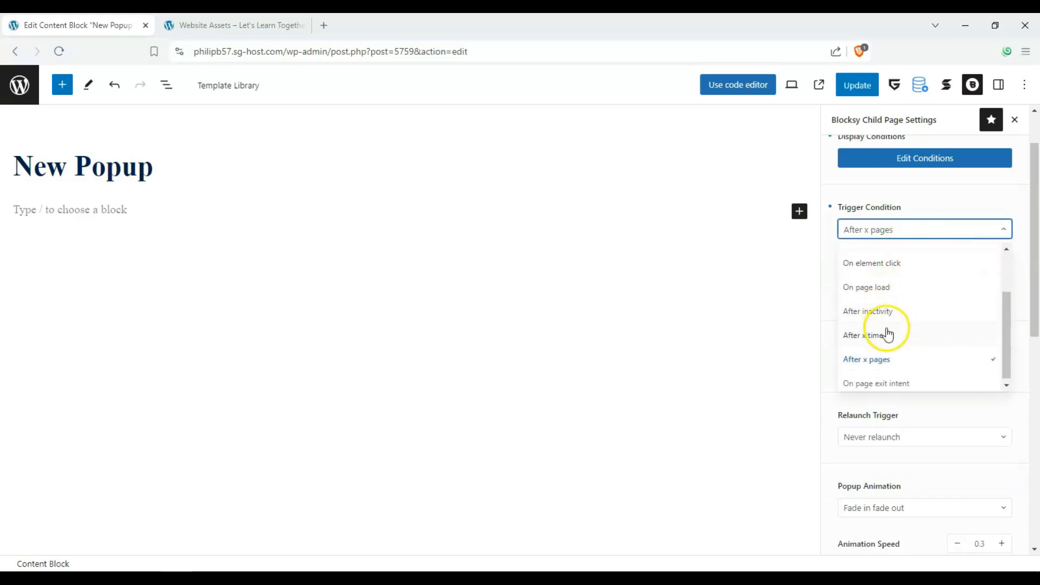
pyautogui.scroll(3, 887, 332)
pyautogui.click(866, 280)
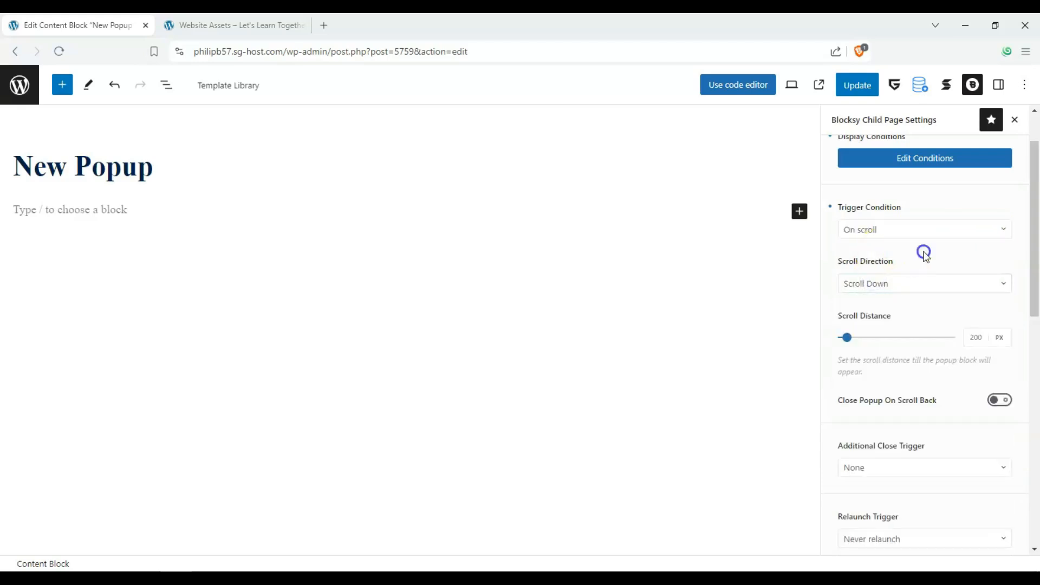
pyautogui.click(923, 283)
pyautogui.click(940, 252)
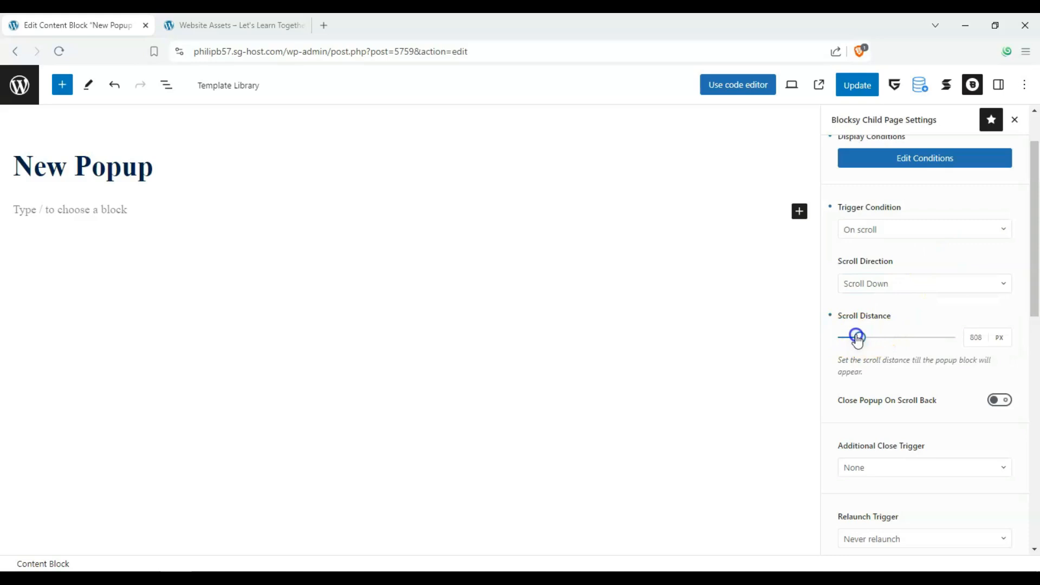
# Step: Try On button click as the additional close trigger, and set it back to None
pyautogui.scroll(-1, 831, 344)
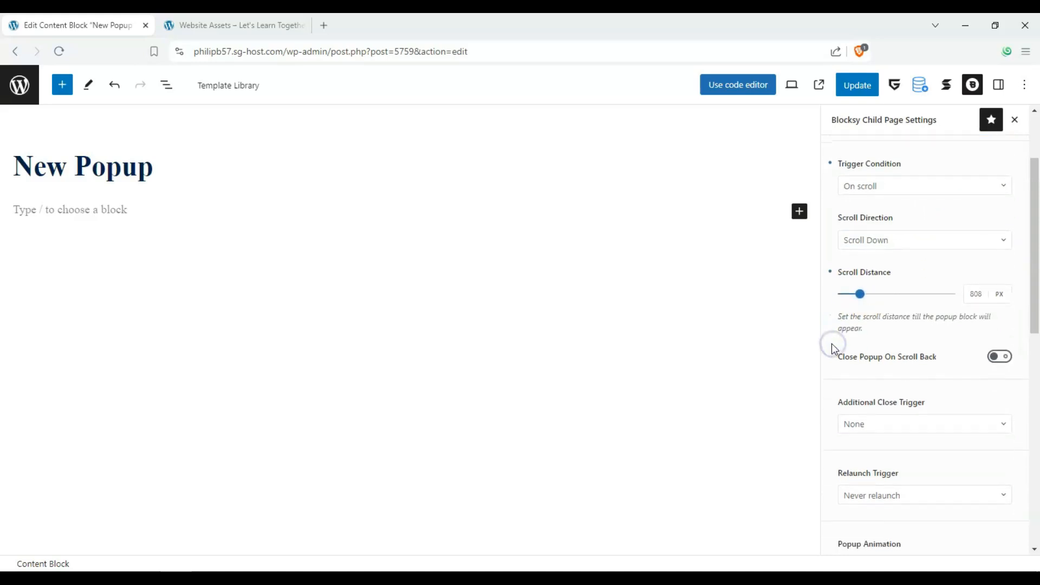
pyautogui.click(944, 423)
pyautogui.scroll(-1, 932, 460)
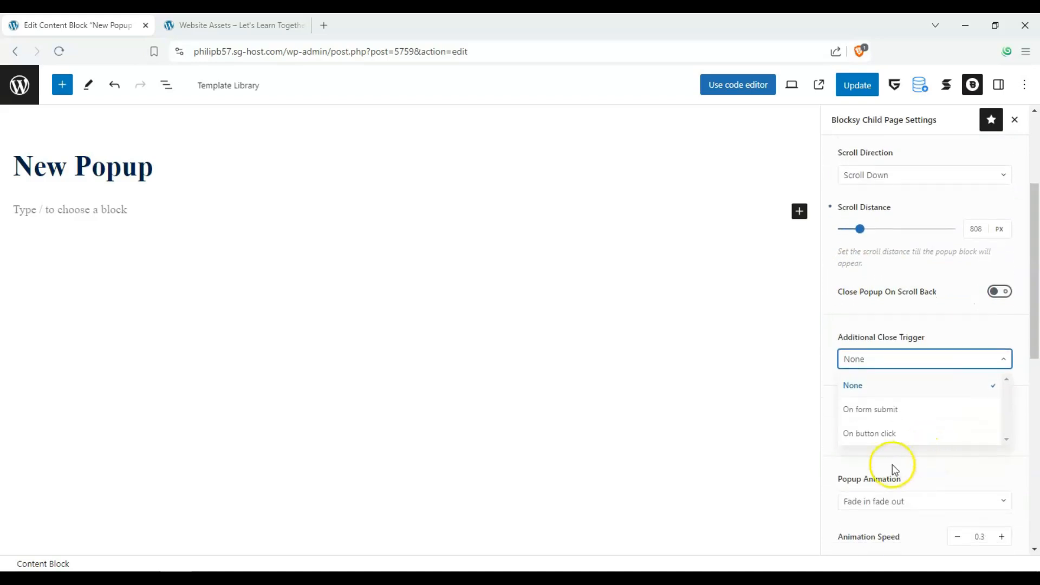
pyautogui.click(885, 432)
pyautogui.click(924, 411)
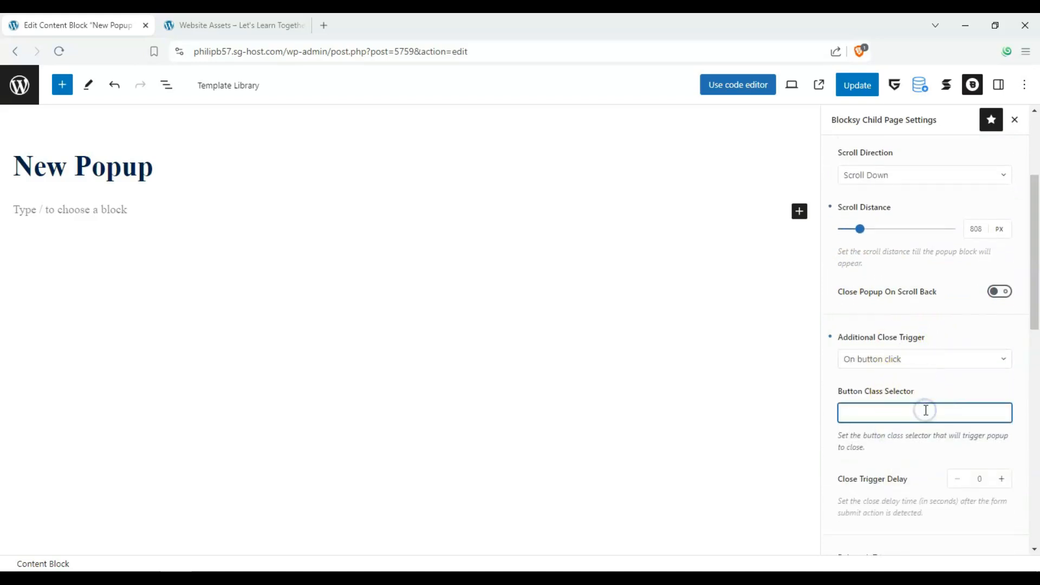
pyautogui.click(933, 360)
pyautogui.click(919, 387)
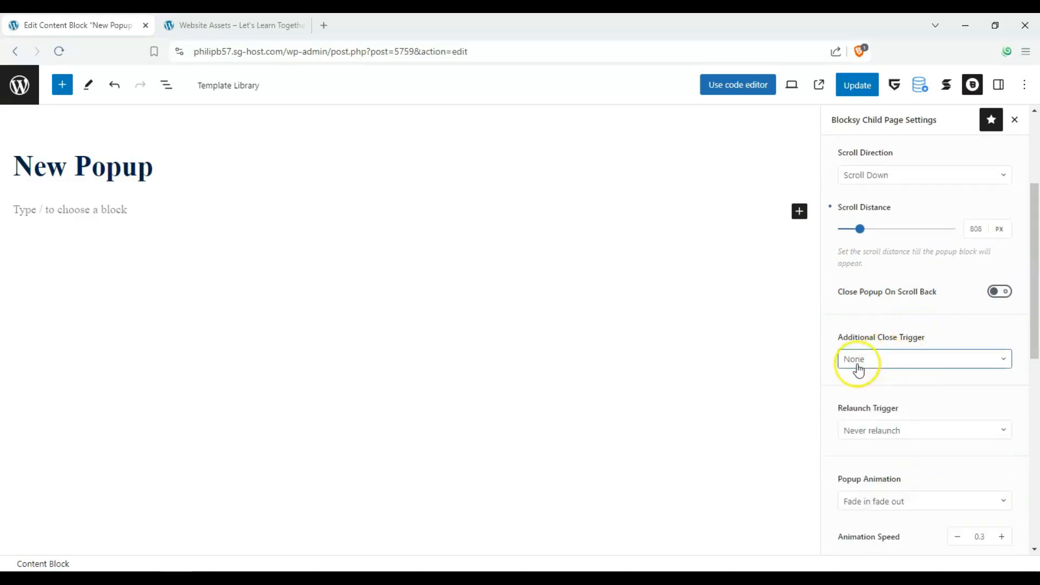
pyautogui.scroll(-1, 858, 369)
pyautogui.click(897, 364)
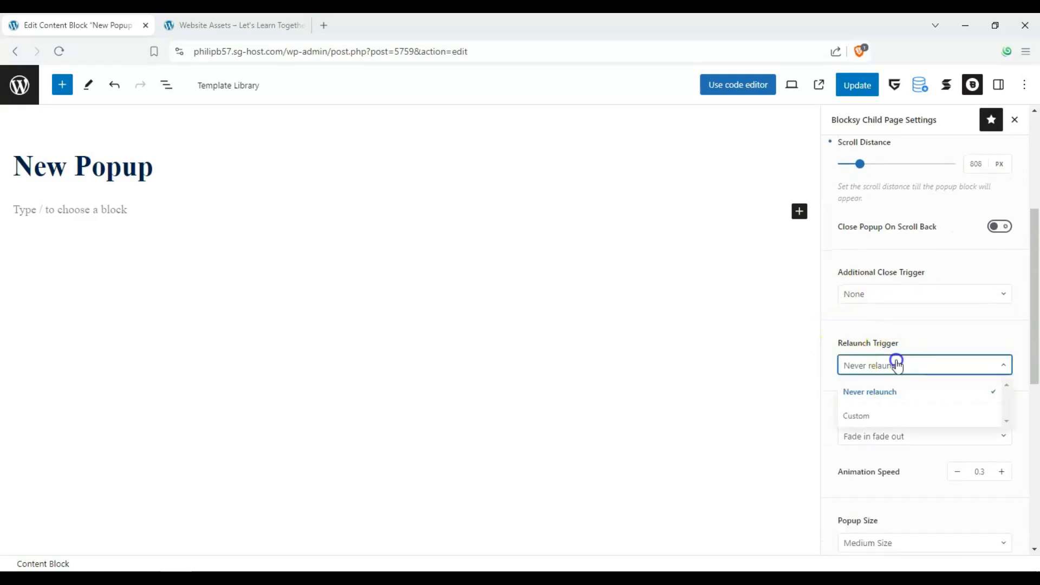
pyautogui.click(896, 364)
# Step: Set the popup animation to Slide in from top
pyautogui.scroll(-2, 847, 348)
pyautogui.click(908, 356)
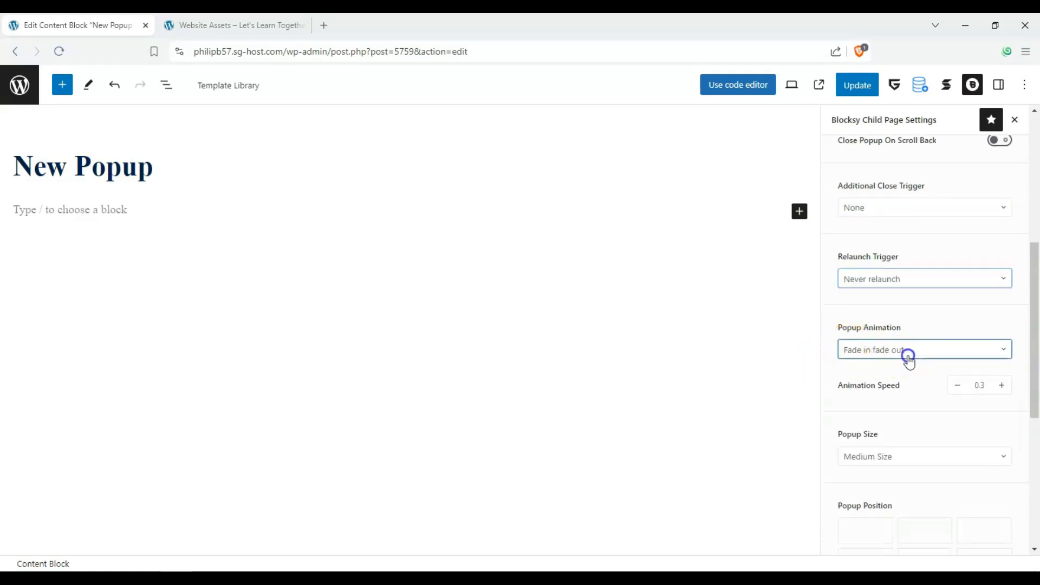
pyautogui.scroll(-4, 896, 411)
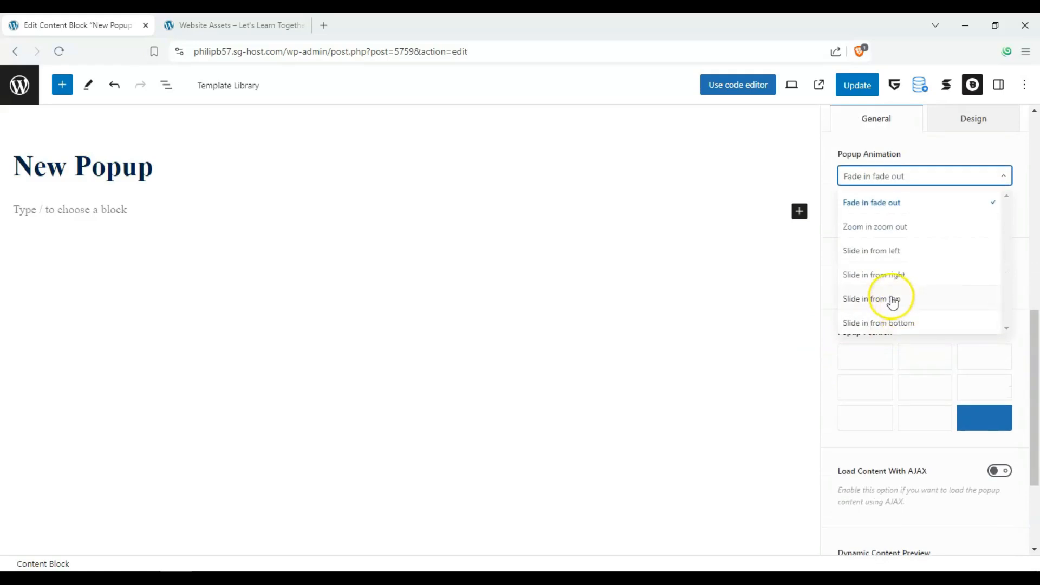
pyautogui.click(896, 298)
pyautogui.scroll(1, 872, 270)
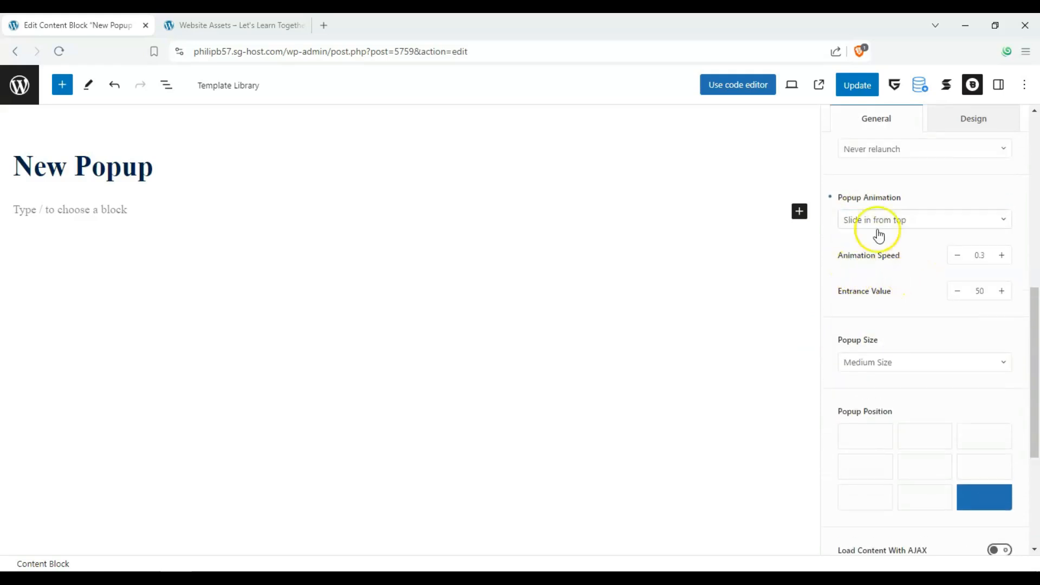
# Step: Set the popup's position to the middle-right cell of the position grid, keeping the Medium Size popup size
pyautogui.scroll(-1, 897, 290)
pyautogui.click(904, 315)
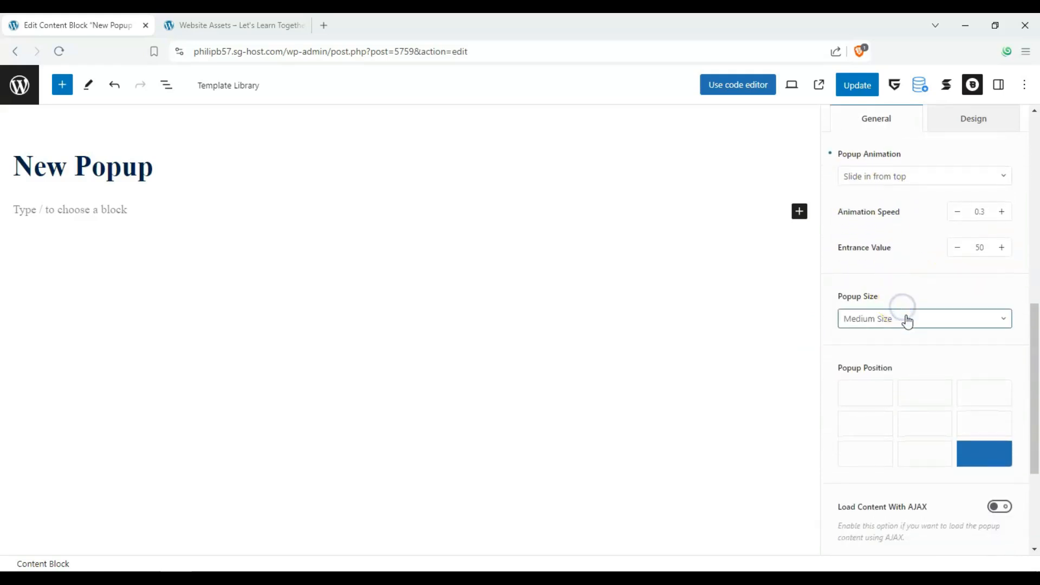
pyautogui.click(929, 453)
pyautogui.click(982, 428)
pyautogui.click(877, 425)
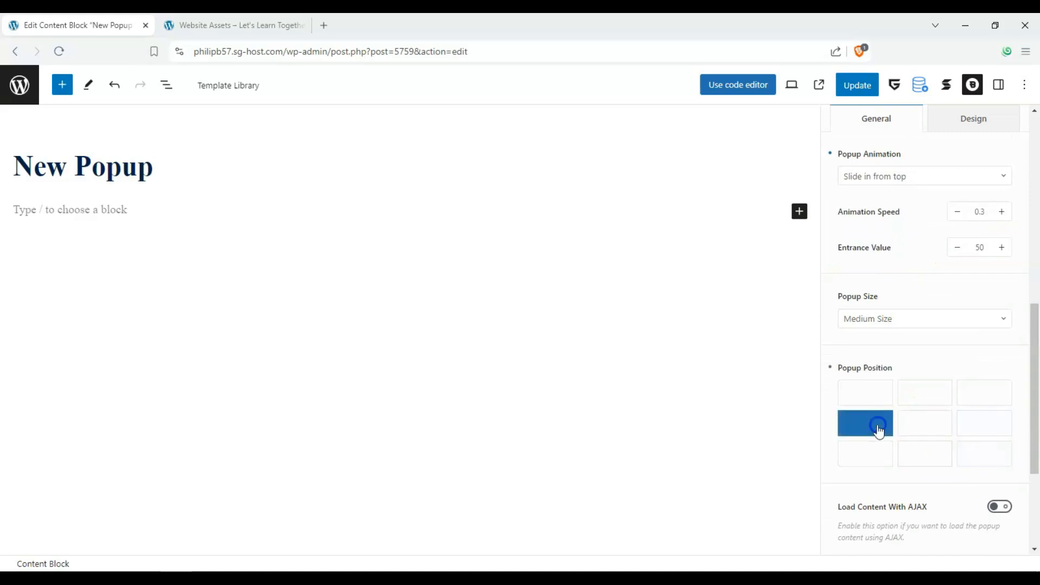
pyautogui.scroll(-1, 946, 307)
pyautogui.click(978, 379)
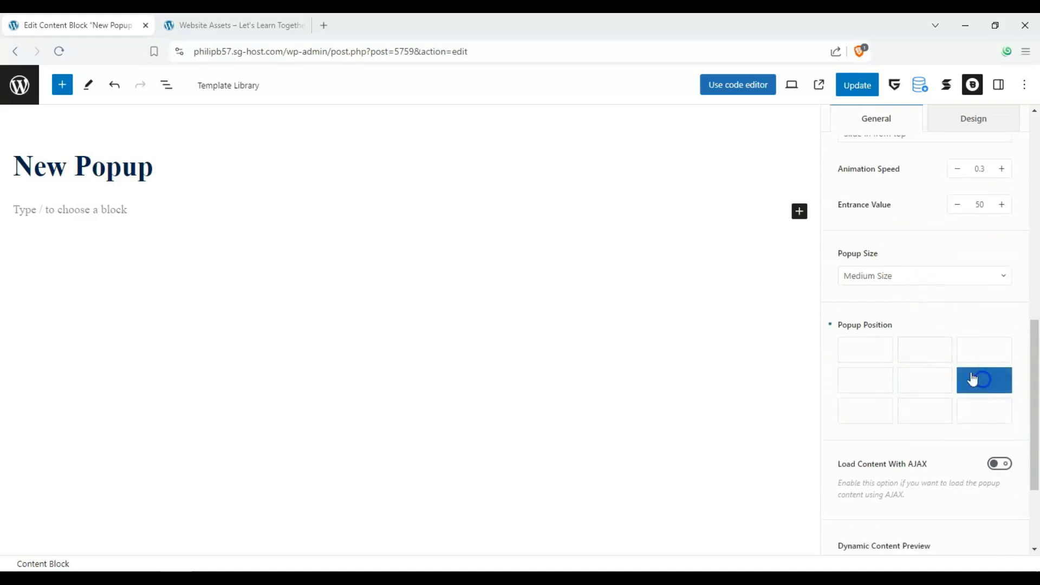
# Step: Review the popup's AJAX, dynamic content preview and visibility options, and its design settings from padding to close button
pyautogui.scroll(-1, 871, 302)
pyautogui.scroll(-2, 867, 297)
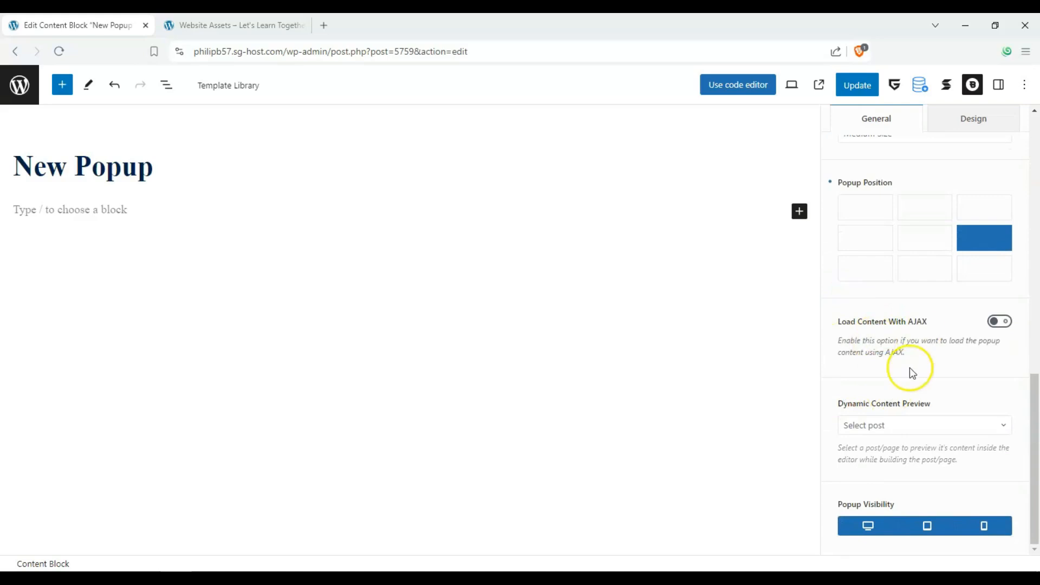
pyautogui.click(950, 431)
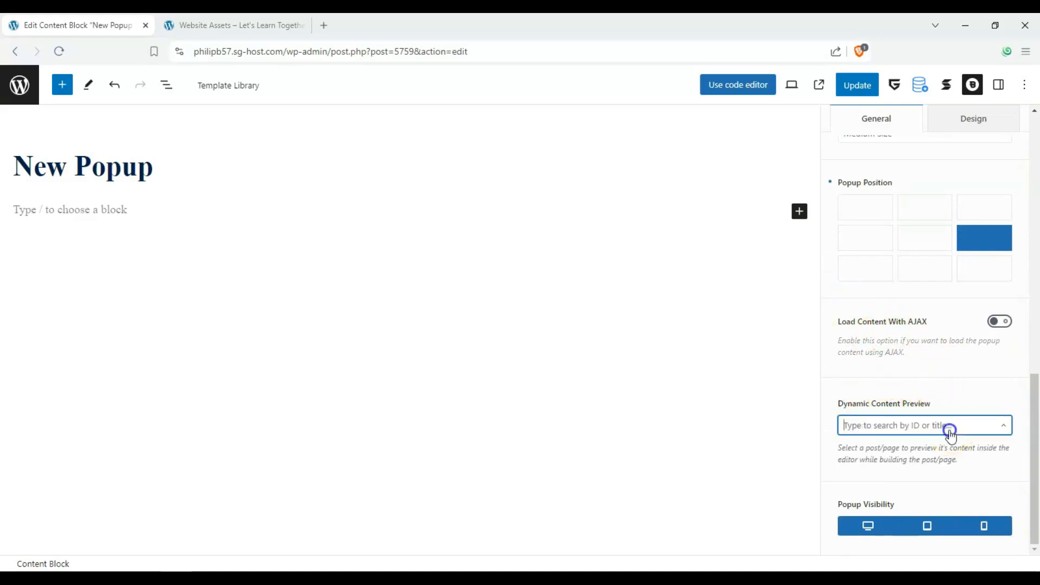
pyautogui.click(945, 387)
pyautogui.scroll(12, 896, 360)
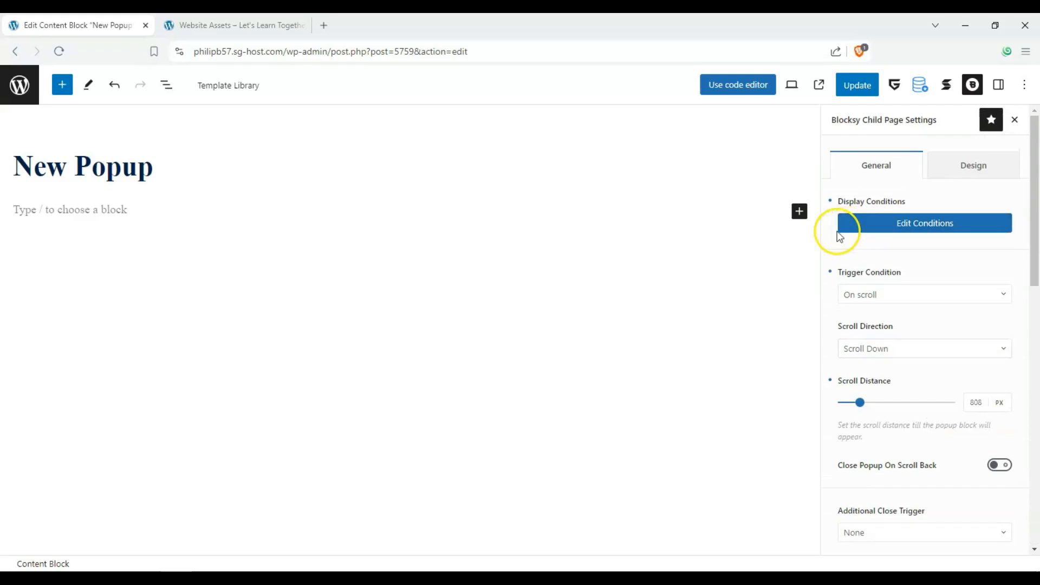
pyautogui.click(949, 167)
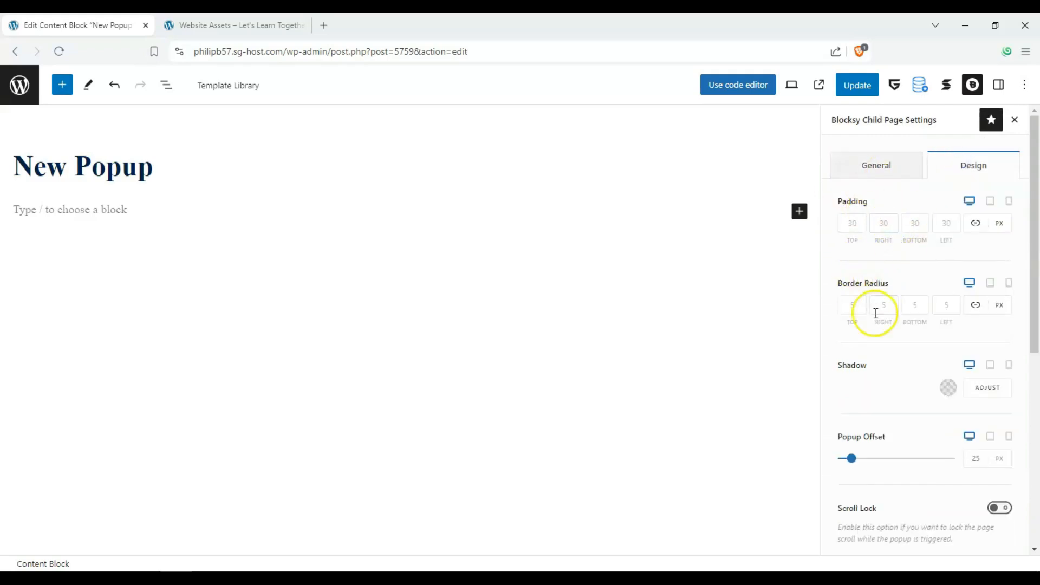
pyautogui.scroll(-1, 894, 431)
pyautogui.scroll(-5, 872, 463)
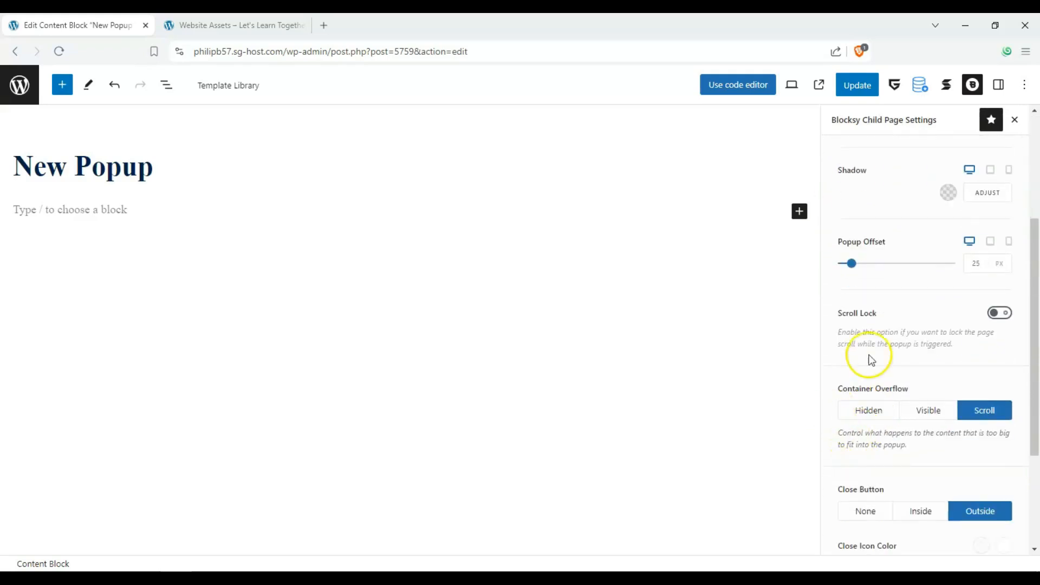
pyautogui.scroll(5, 855, 276)
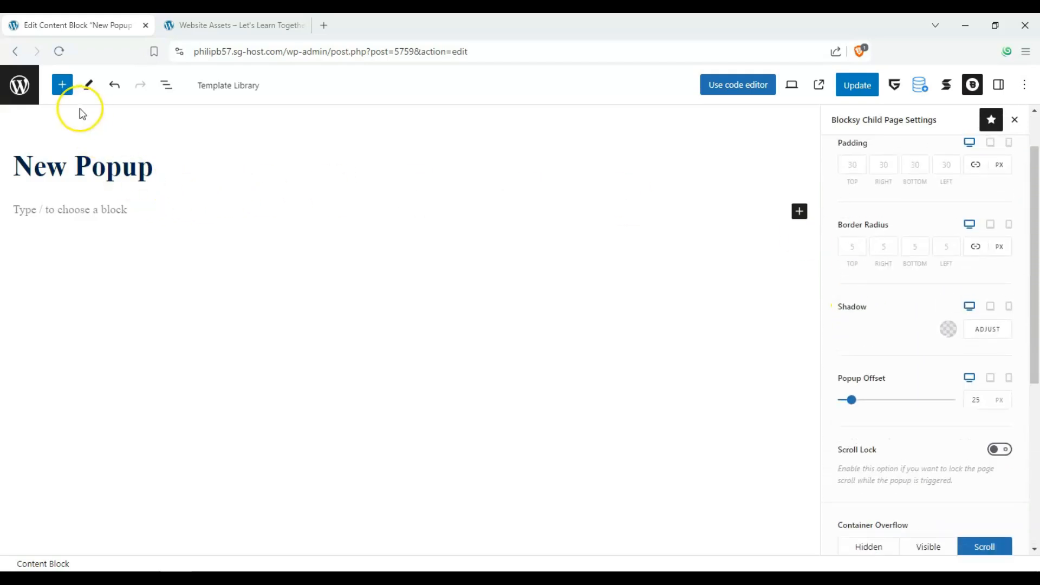
# Step: Insert a Hero block into the popup content using the Default variation
pyautogui.click(62, 84)
pyautogui.moveTo(224, 194); pyautogui.dragTo(224, 201)
pyautogui.moveTo(175, 396)
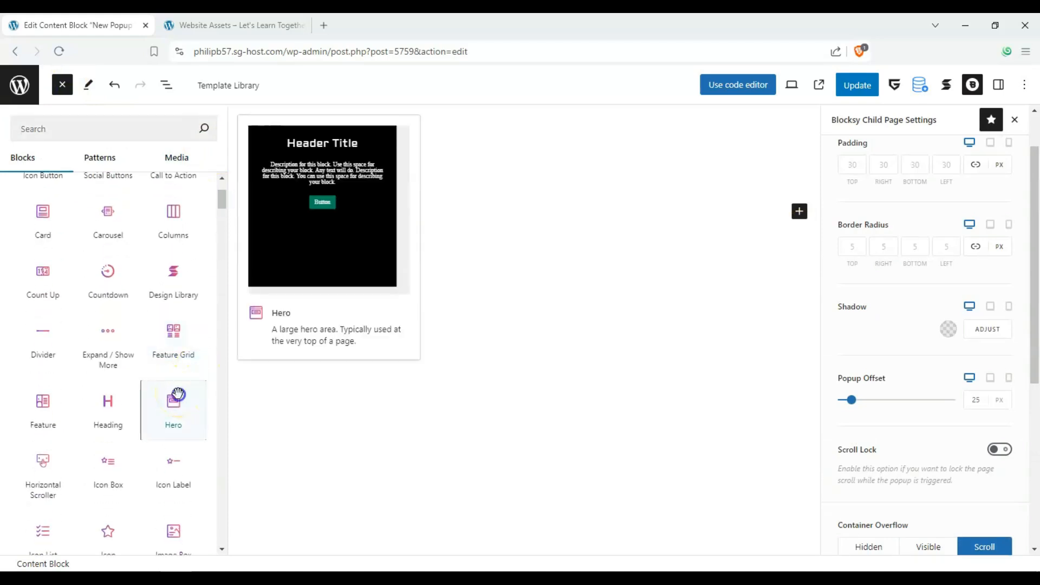
pyautogui.click(178, 394)
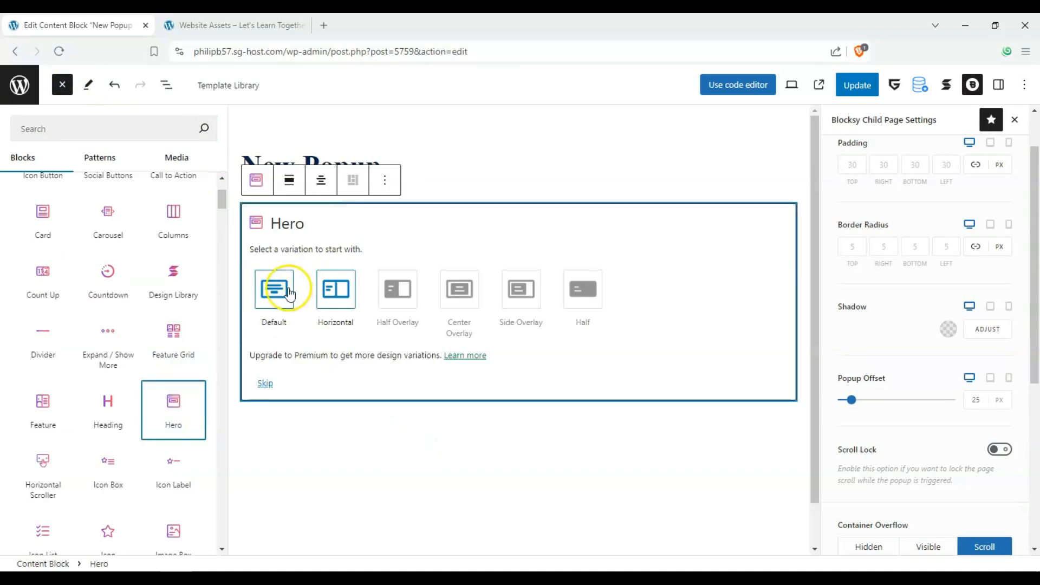
pyautogui.click(288, 288)
pyautogui.click(46, 298)
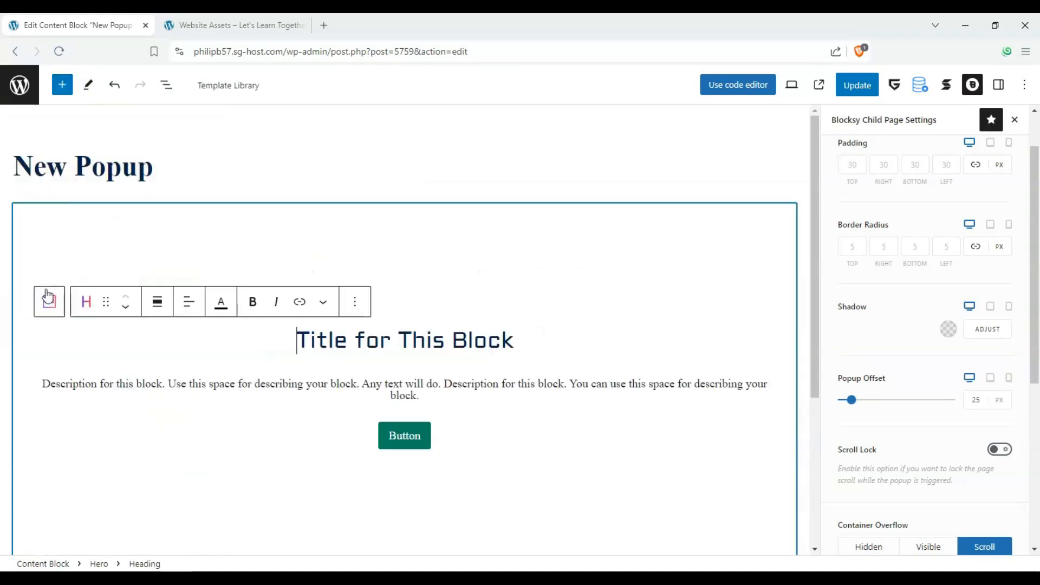
# Step: Replace the hero heading with "Have you subscribed to our channel yet?"
pyautogui.tripleClick(374, 341)
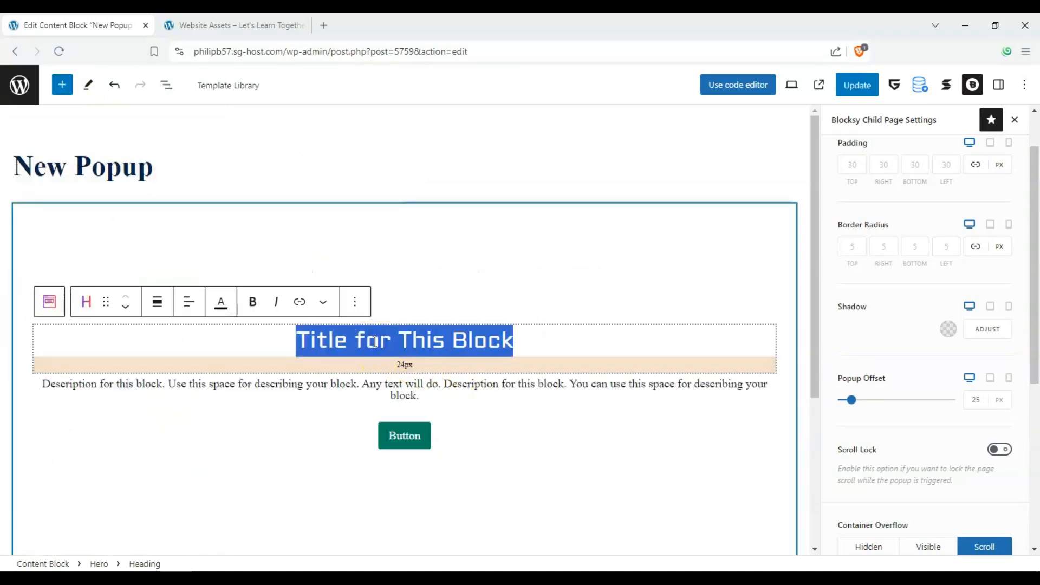
pyautogui.write('Have you')
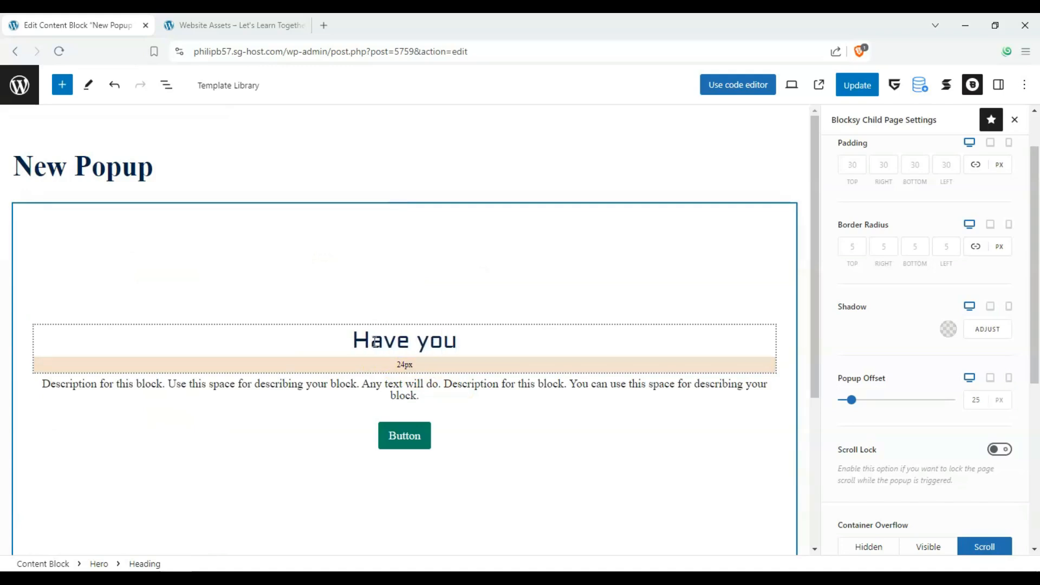
pyautogui.write(' subs')
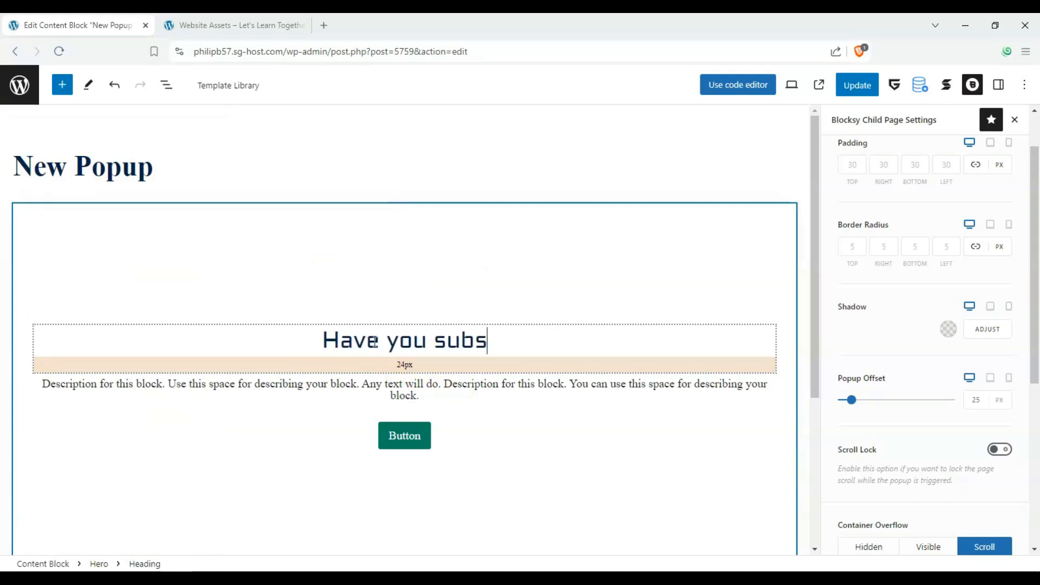
pyautogui.write('cribed to ')
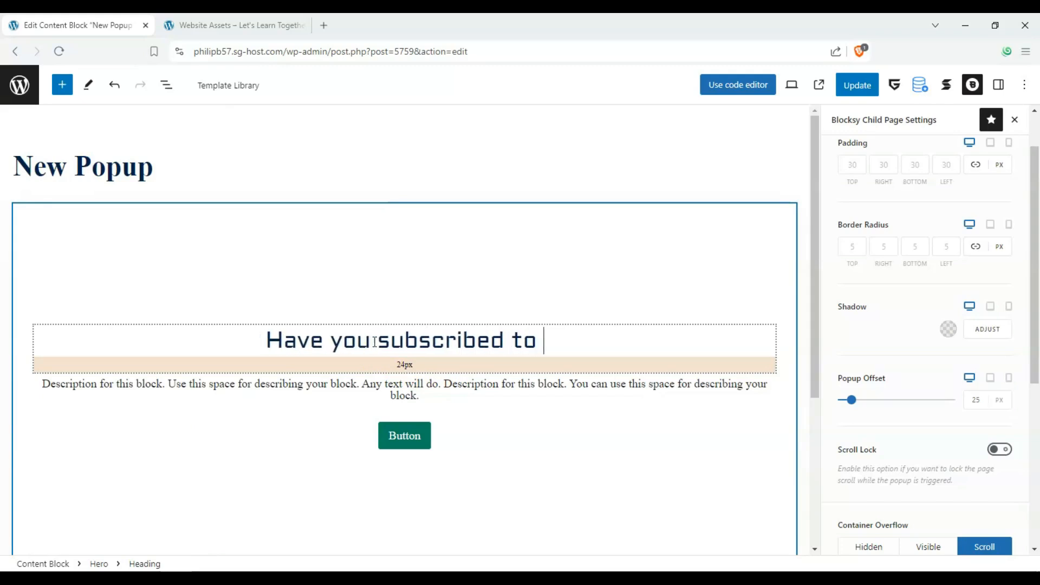
pyautogui.write('our Chann')
pyautogui.press('BackSpace')
pyautogui.press('BackSpace')
pyautogui.press('BackSpace')
pyautogui.press('BackSpace')
pyautogui.press('BackSpace')
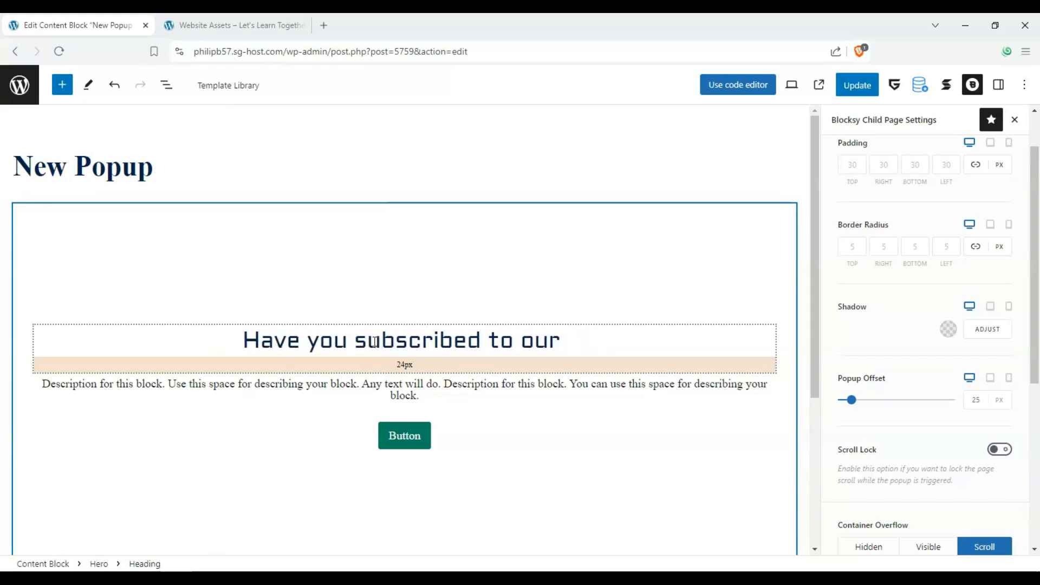
pyautogui.write('channel yue')
pyautogui.press('BackSpace')
pyautogui.press('BackSpace')
pyautogui.write('el yue')
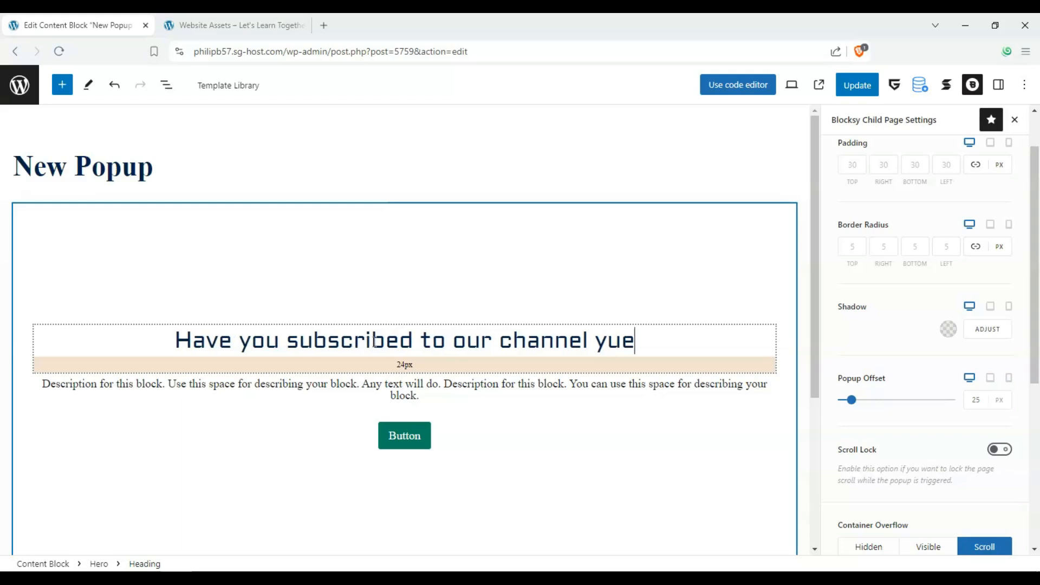
pyautogui.press('BackSpace')
pyautogui.write('et')
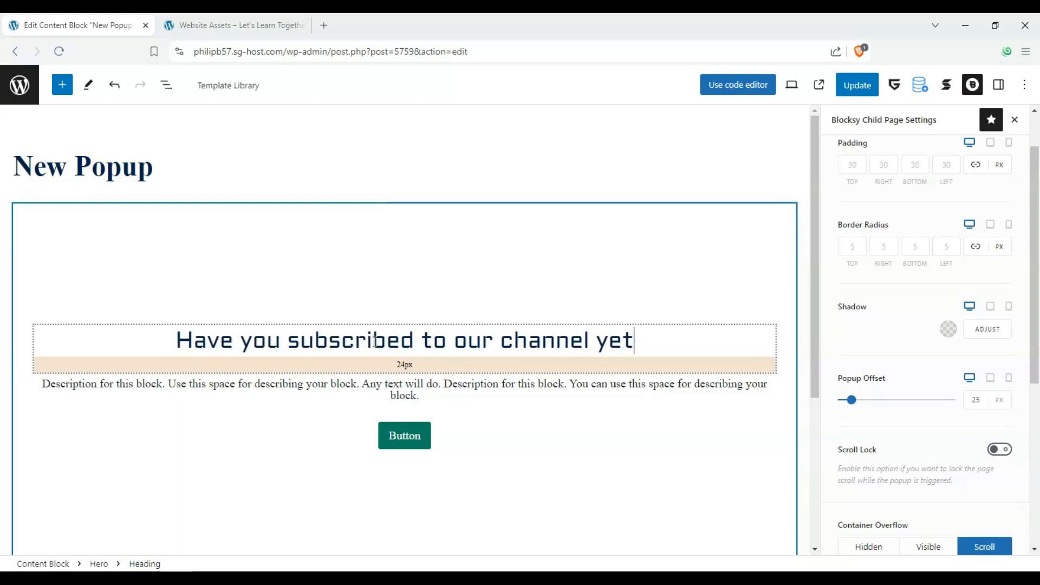
pyautogui.write('?')
# Step: Replace the hero description with "You're missing out on tons of FREE WordPress tutorials!"
pyautogui.click(410, 401)
pyautogui.moveTo(410, 401); pyautogui.dragTo(28, 386)
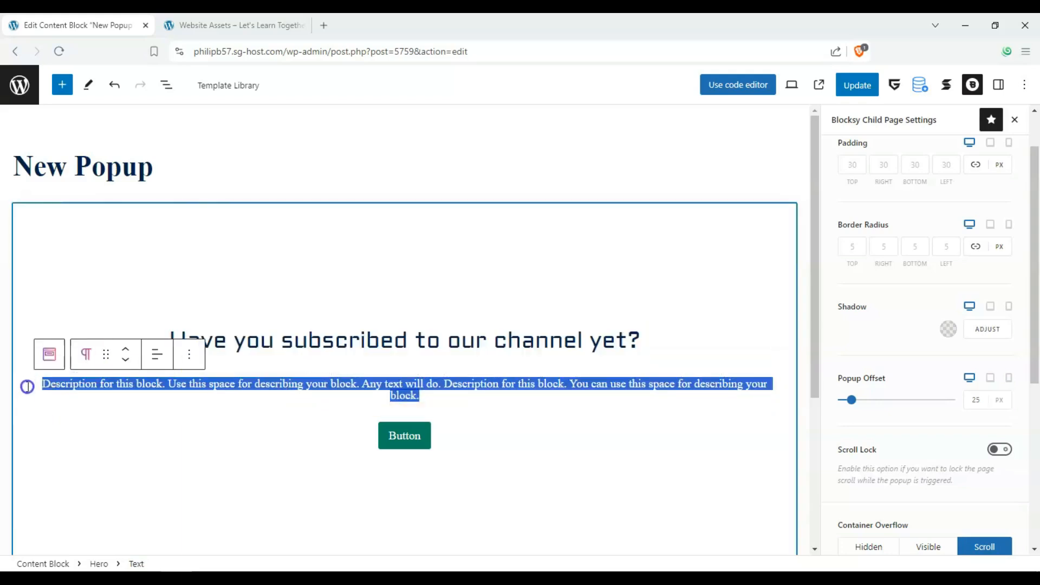
pyautogui.write("You're missing out on tons")
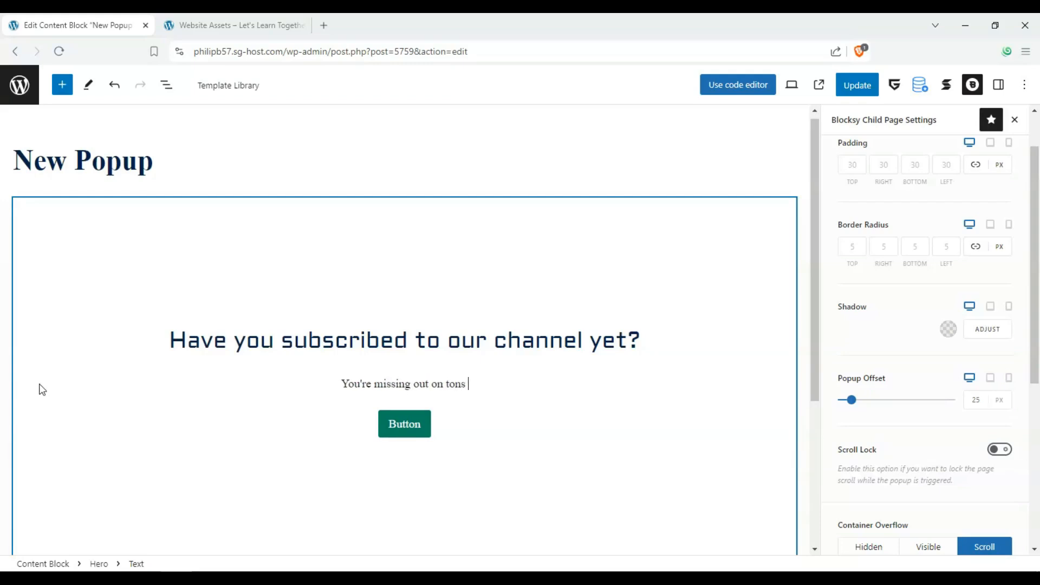
pyautogui.write('REE V')
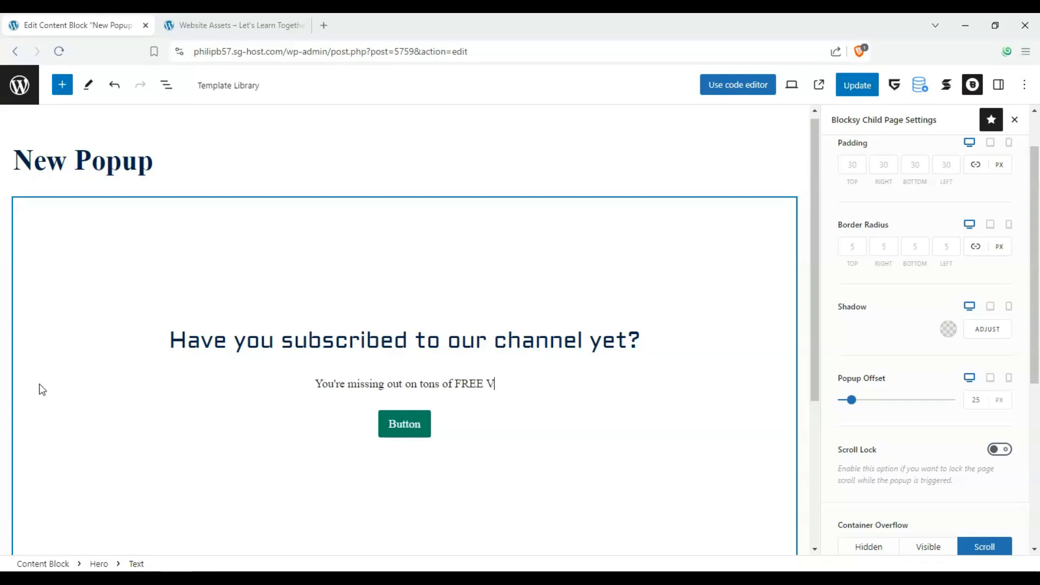
pyautogui.press('BackSpace')
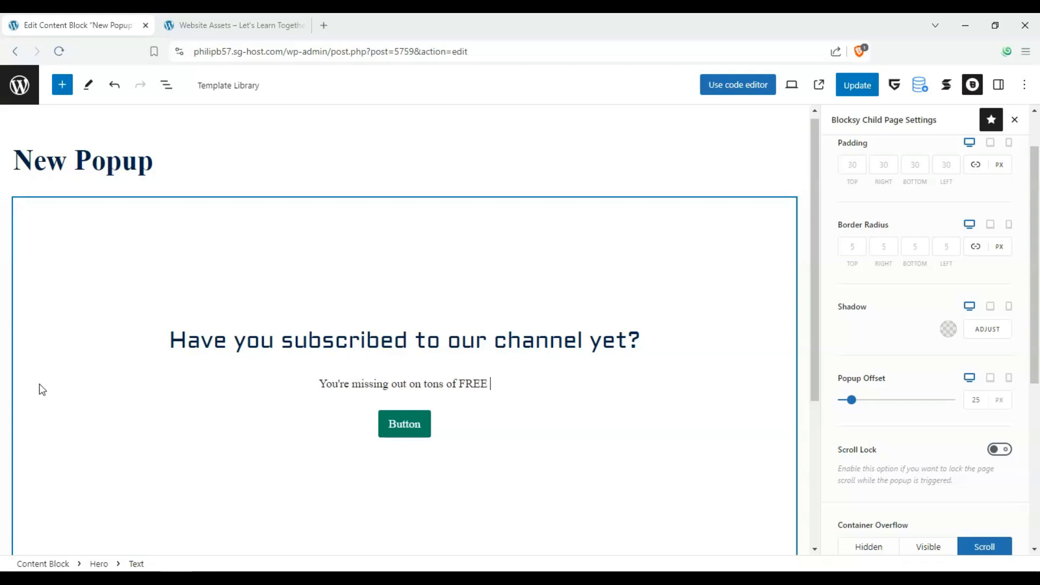
pyautogui.write('WordPress')
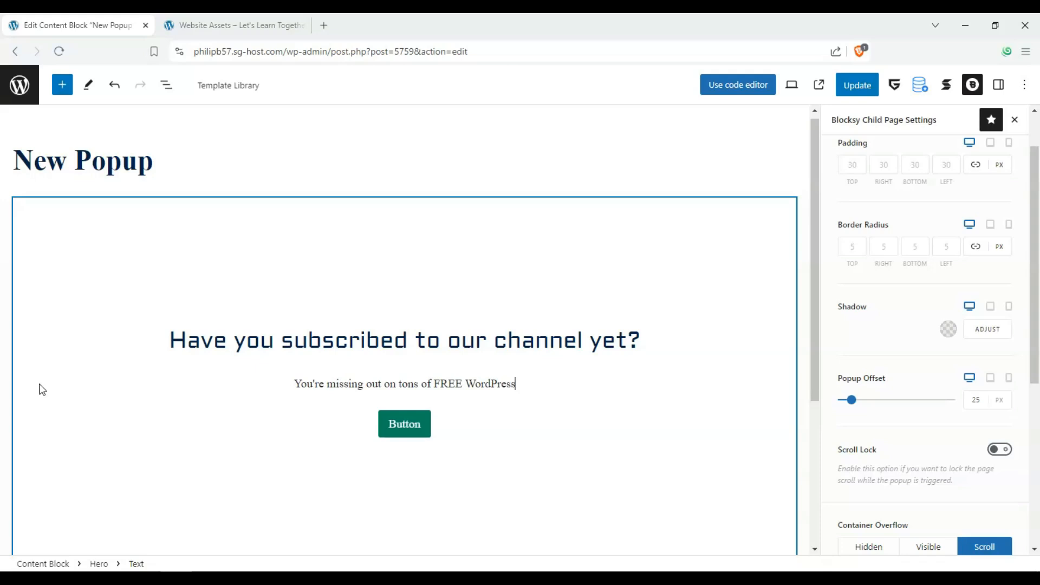
pyautogui.write(' tutorials!')
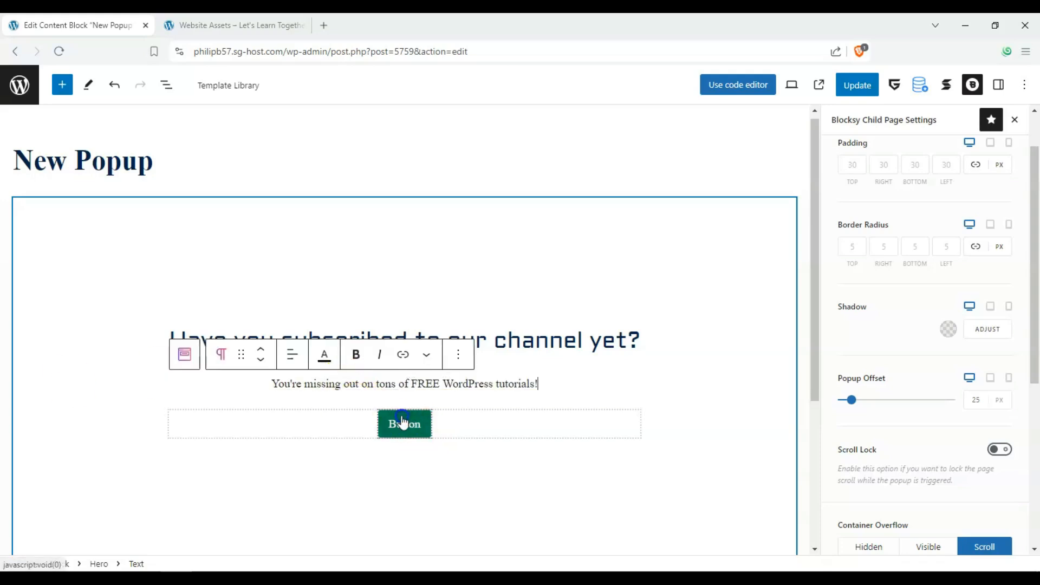
# Step: Change the hero button's label to "SUBSCRIBE NOW!"
pyautogui.click(411, 424)
pyautogui.doubleClick(418, 428)
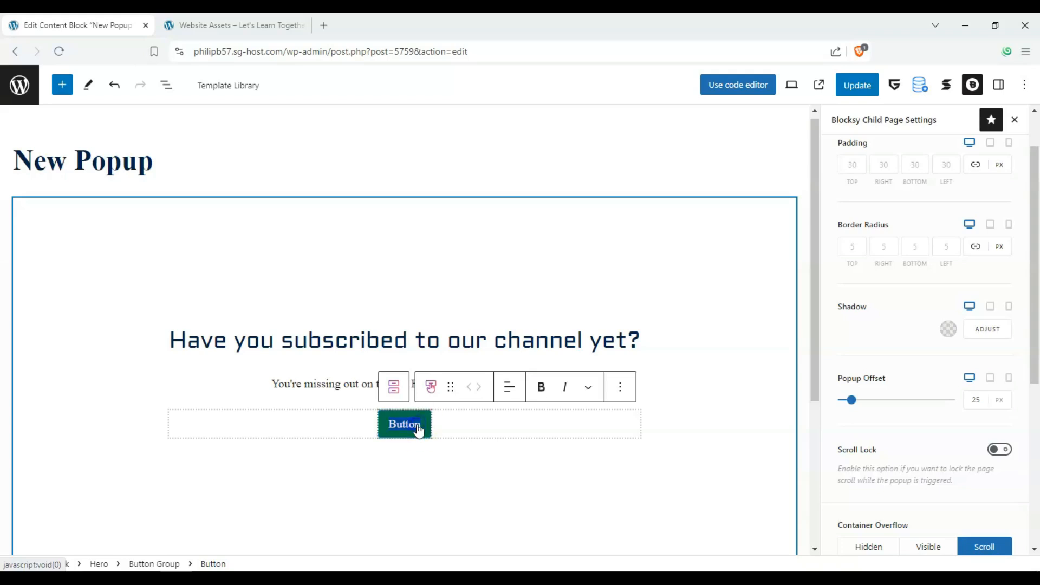
pyautogui.write('SYB')
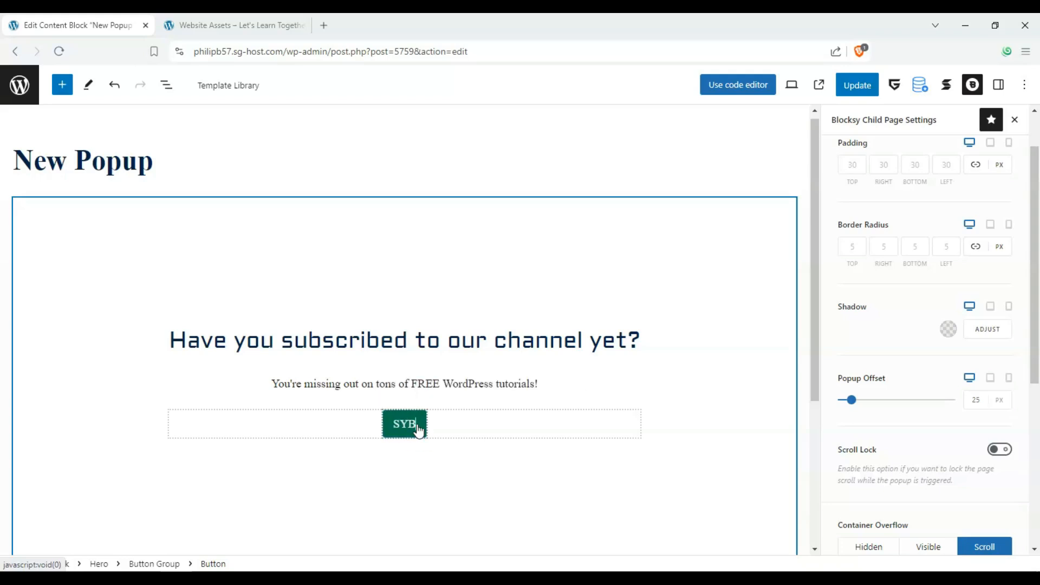
pyautogui.write('SCRIB')
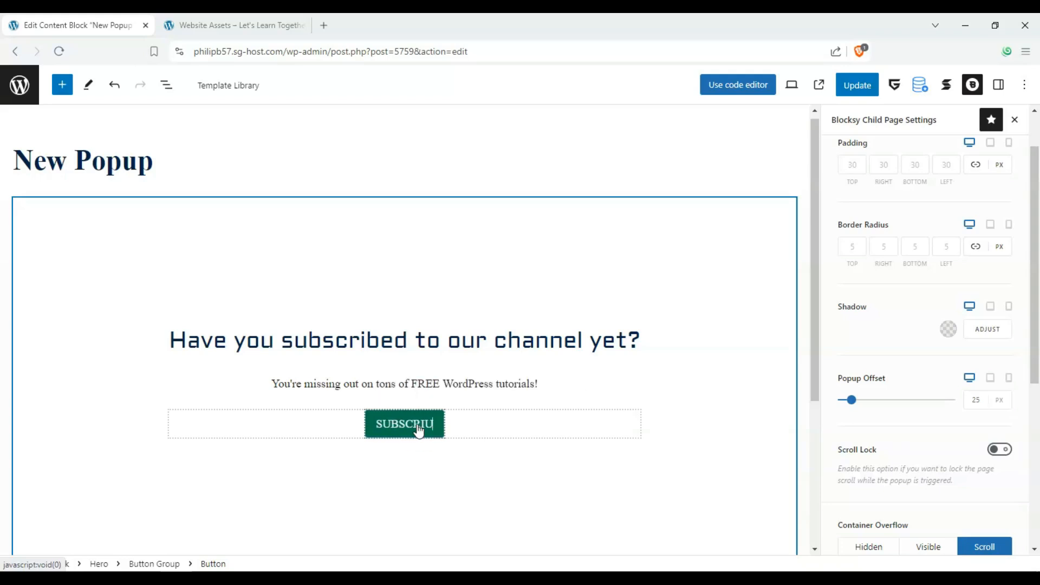
pyautogui.write('E NOW!')
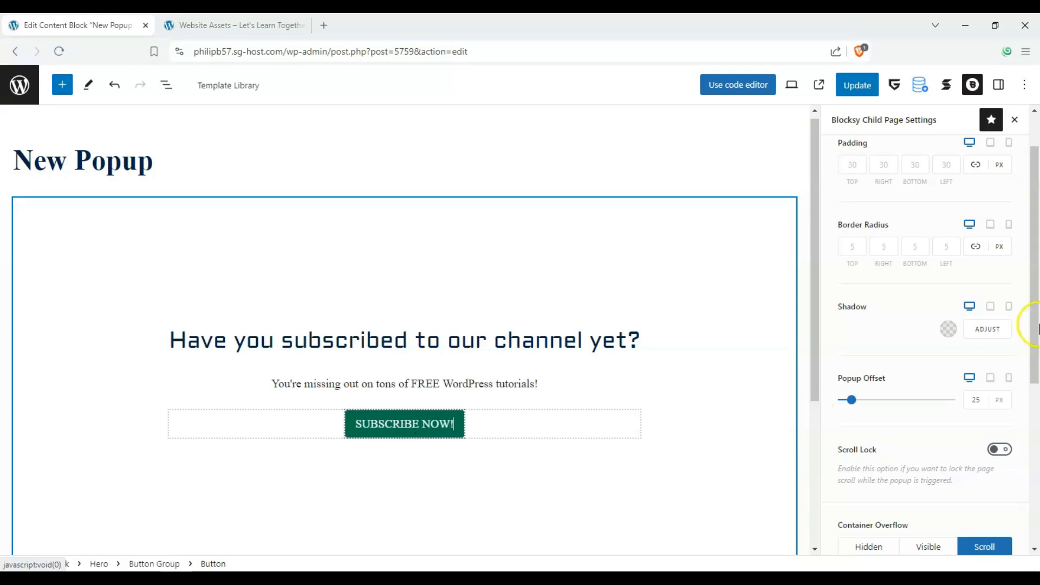
# Step: Set the subscribe button's single background colour to red #ff0000 in its block style settings
pyautogui.click(406, 427)
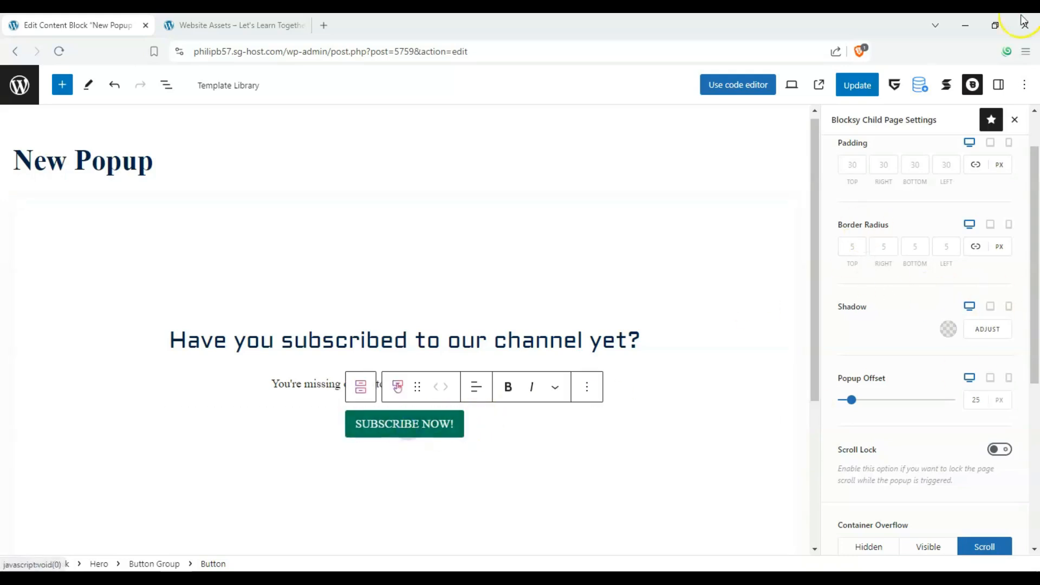
pyautogui.click(998, 86)
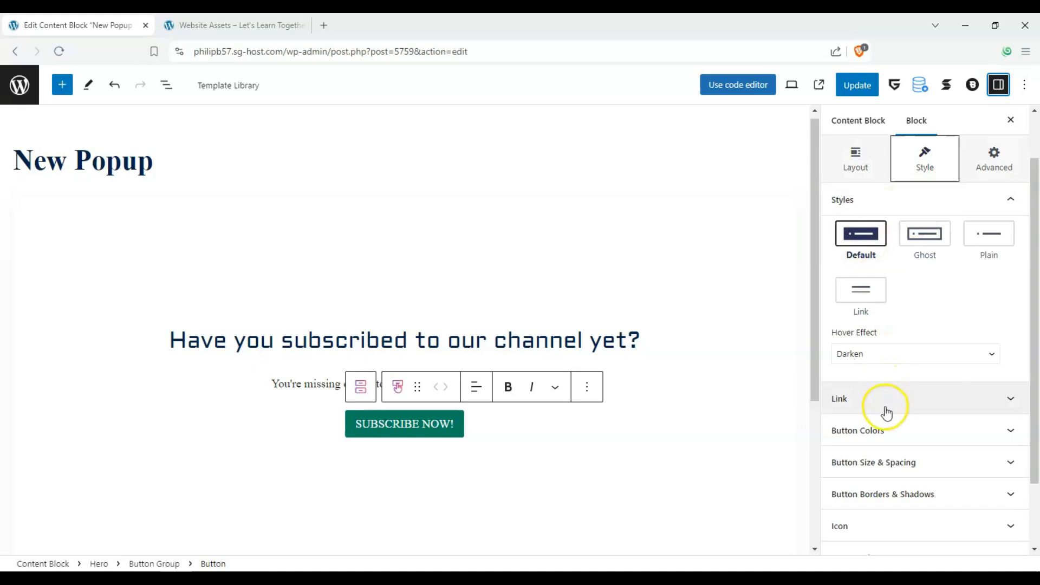
pyautogui.click(985, 434)
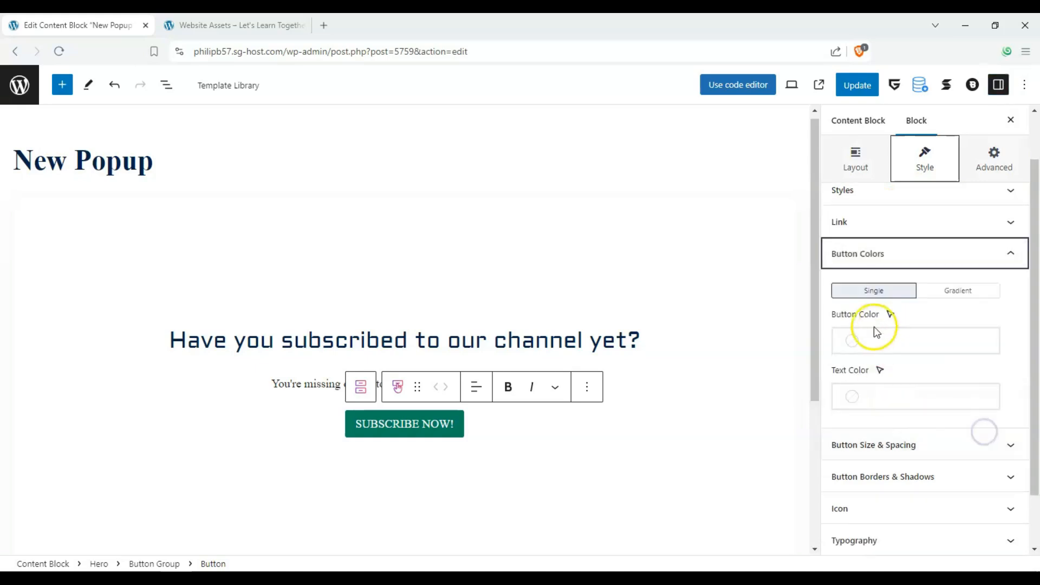
pyautogui.click(869, 341)
pyautogui.moveTo(735, 150); pyautogui.dragTo(786, 77)
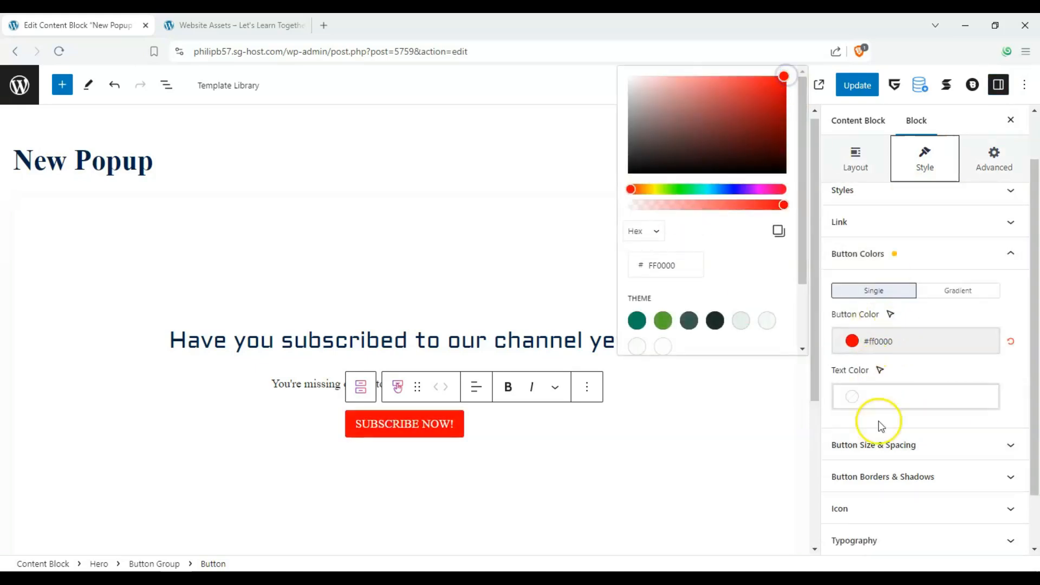
# Step: Add a YouTube icon to the subscribe button and enlarge the icon
pyautogui.click(952, 510)
pyautogui.click(846, 404)
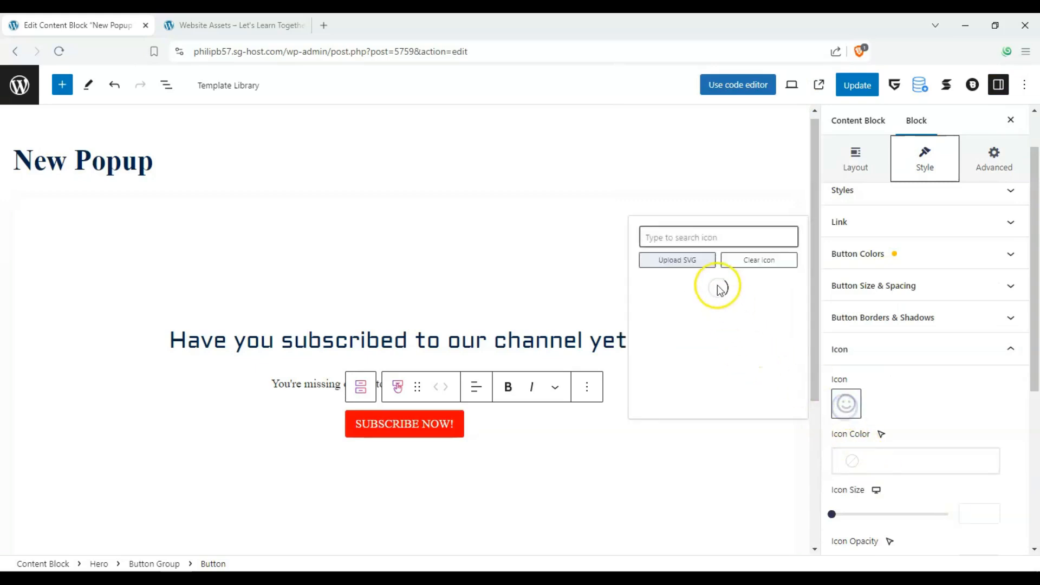
pyautogui.write('youtube')
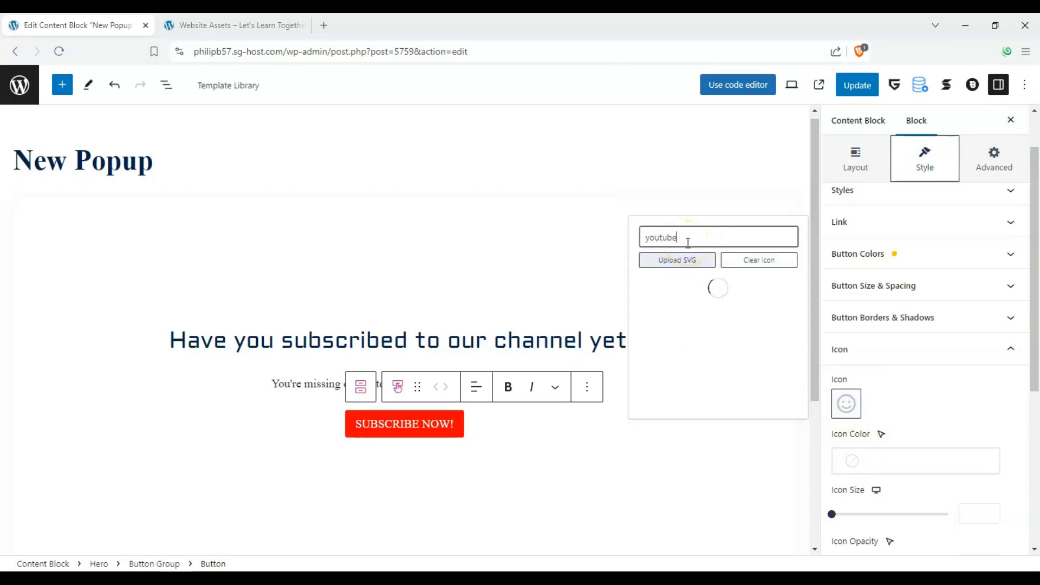
pyautogui.click(732, 291)
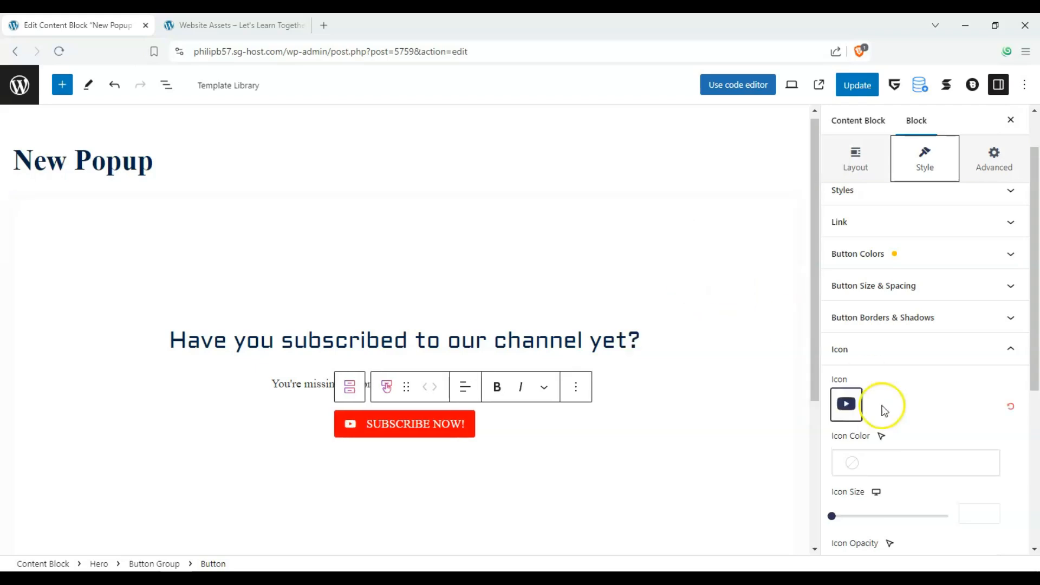
pyautogui.moveTo(831, 513); pyautogui.dragTo(863, 525)
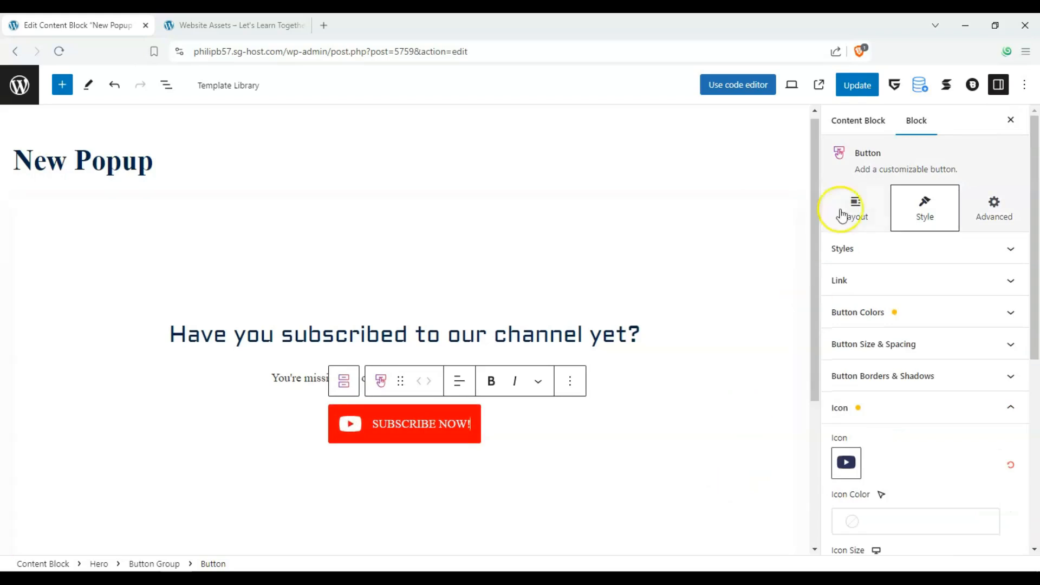
# Step: Change the HTML tag of the hero heading "Have you subscribed to our channel yet?" to H1
pyautogui.click(856, 208)
pyautogui.click(653, 253)
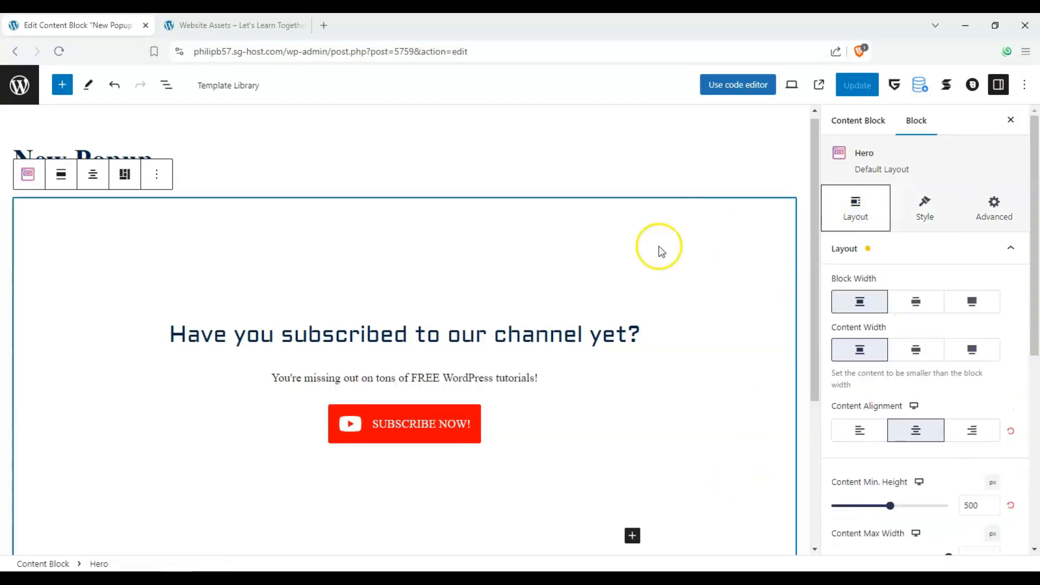
pyautogui.tripleClick(444, 313)
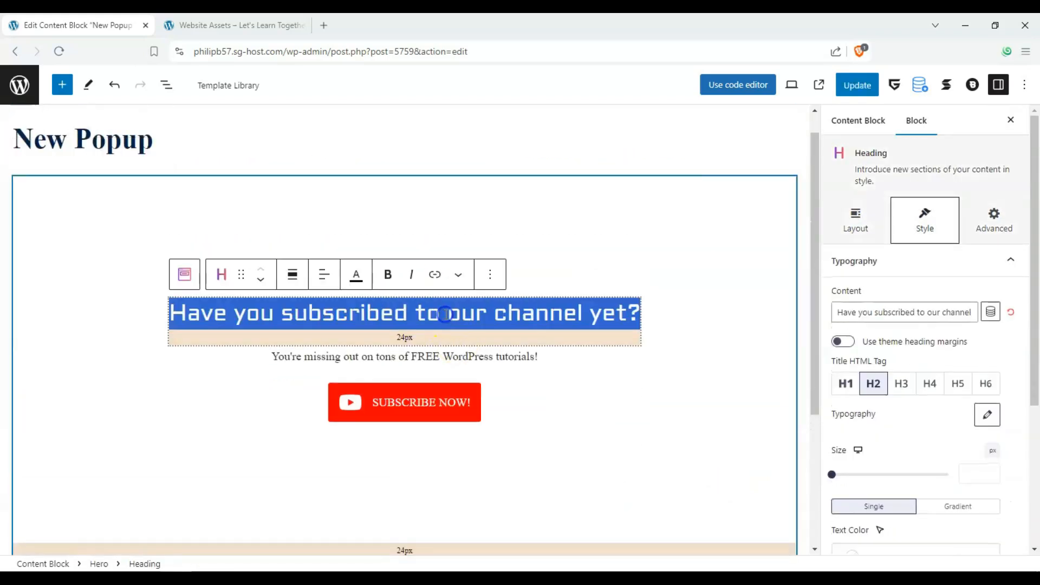
pyautogui.scroll(-1, 899, 332)
pyautogui.click(847, 341)
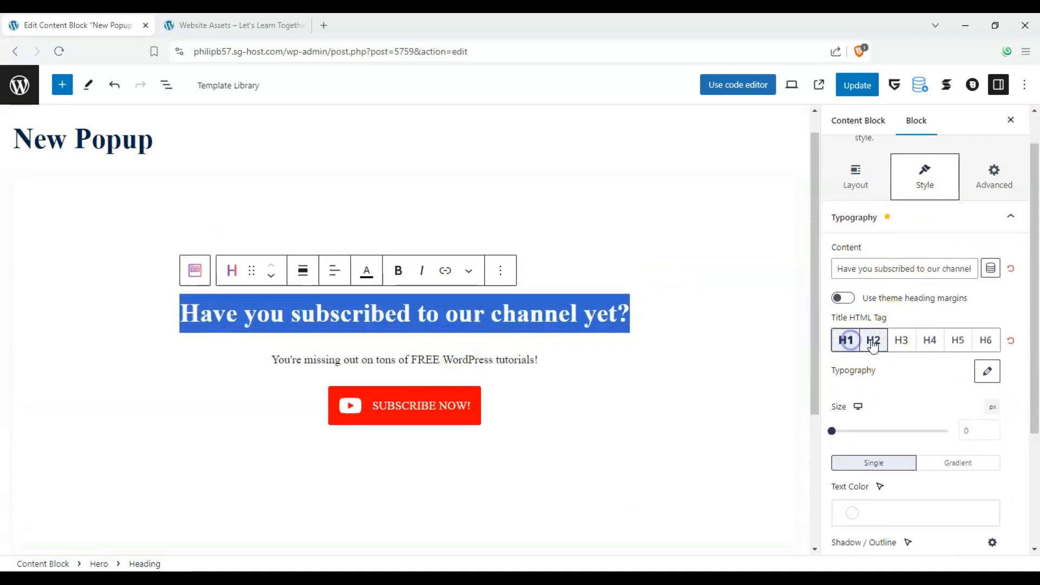
# Step: Make the hero description text bold and set its size to 31 px
pyautogui.click(609, 352)
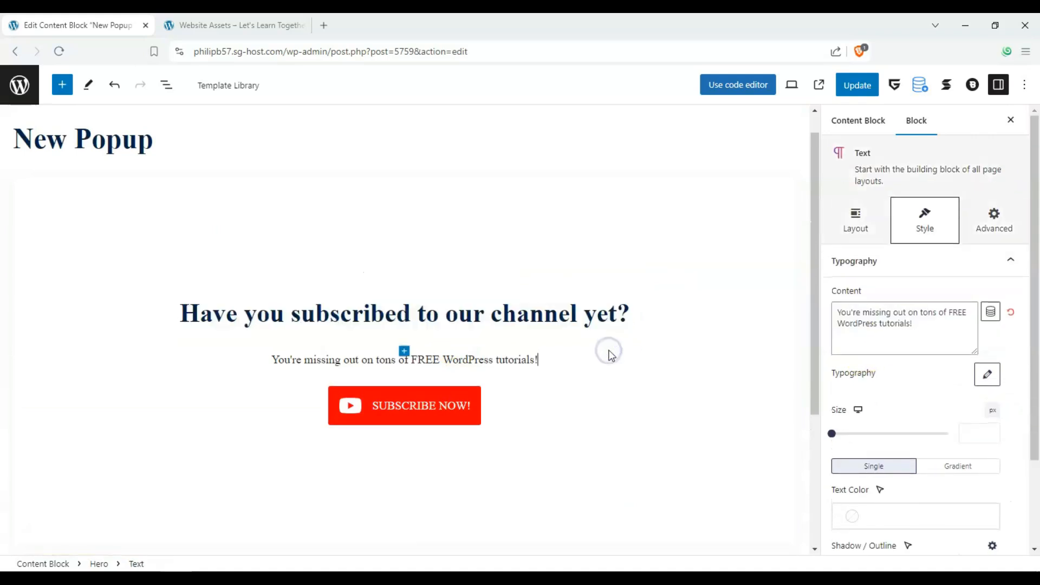
pyautogui.click(457, 361)
pyautogui.tripleClick(458, 362)
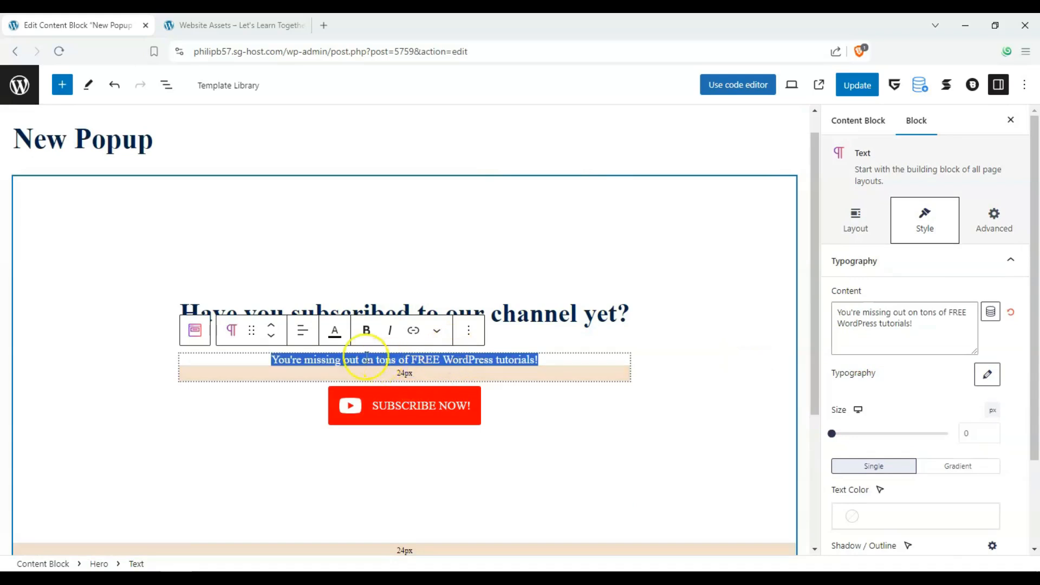
pyautogui.click(366, 332)
pyautogui.click(933, 355)
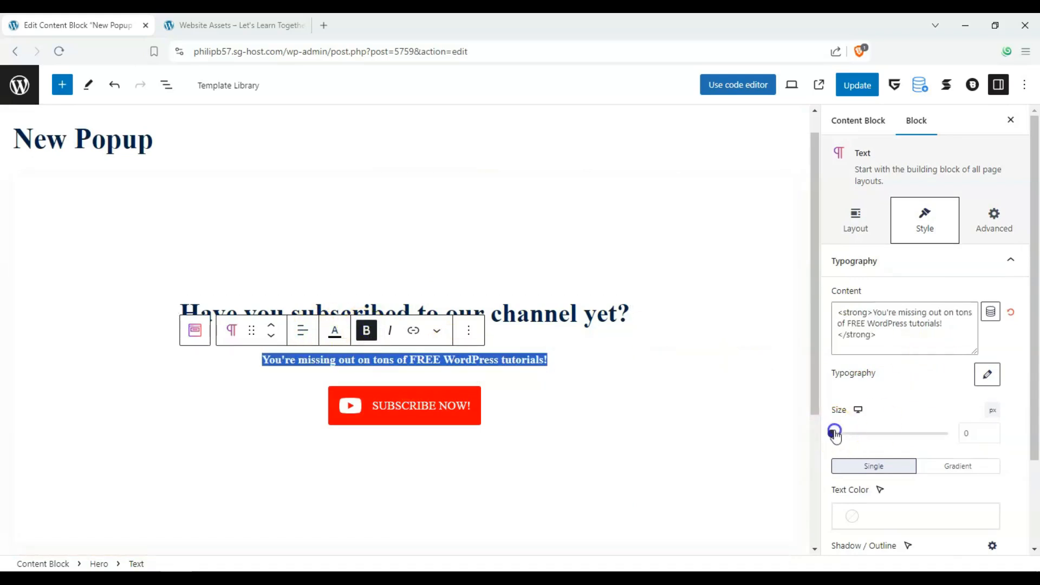
pyautogui.moveTo(835, 434)
pyautogui.mouseDown()
pyautogui.moveTo(864, 432)
pyautogui.moveTo(854, 433)
pyautogui.mouseUp()
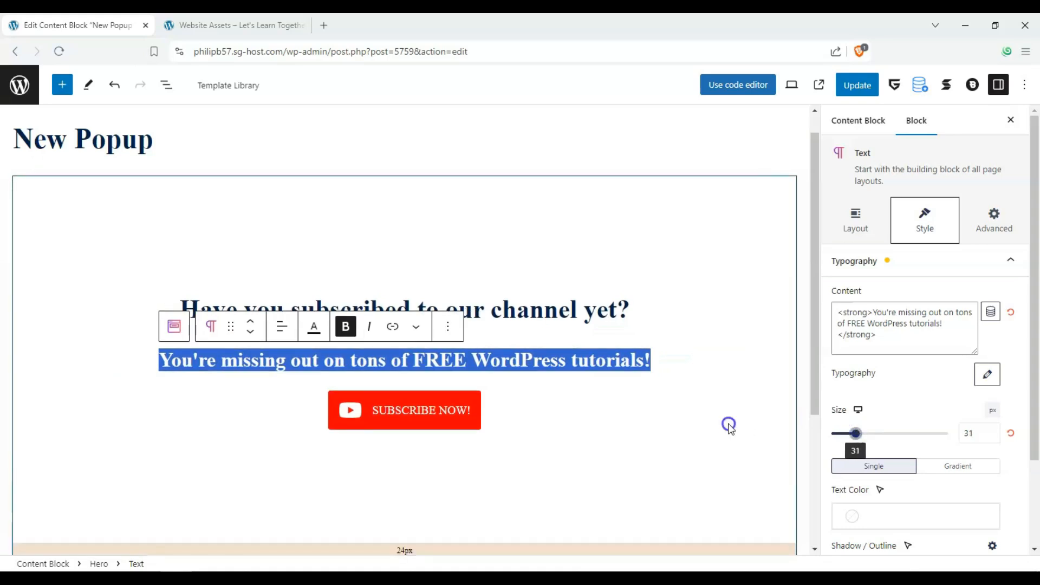
pyautogui.click(729, 427)
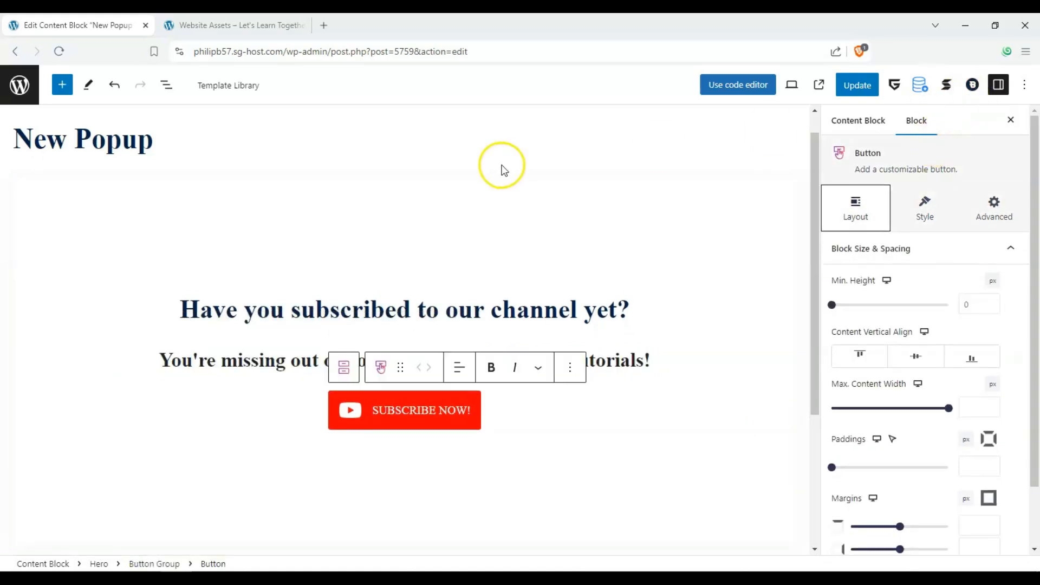
# Step: Open the popup's display conditions and examine the locations offered for the include rule
pyautogui.click(972, 90)
pyautogui.click(925, 215)
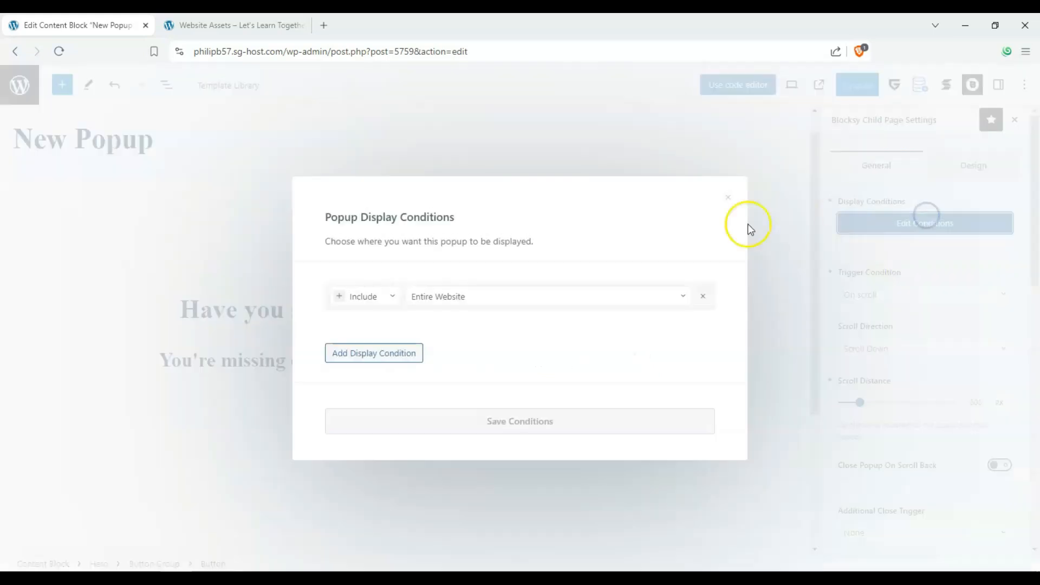
pyautogui.click(459, 299)
pyautogui.scroll(-10, 464, 390)
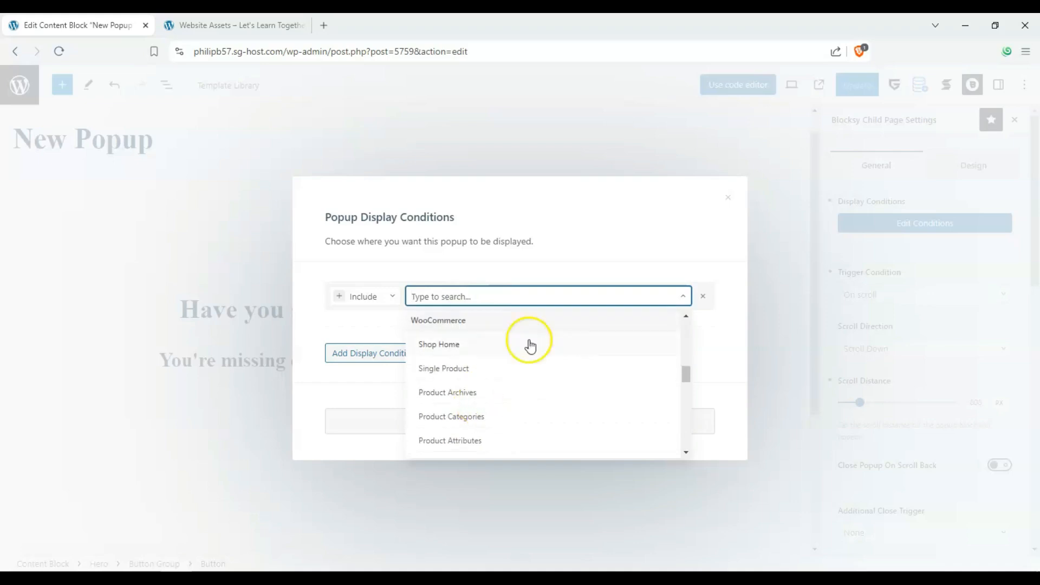
pyautogui.click(584, 248)
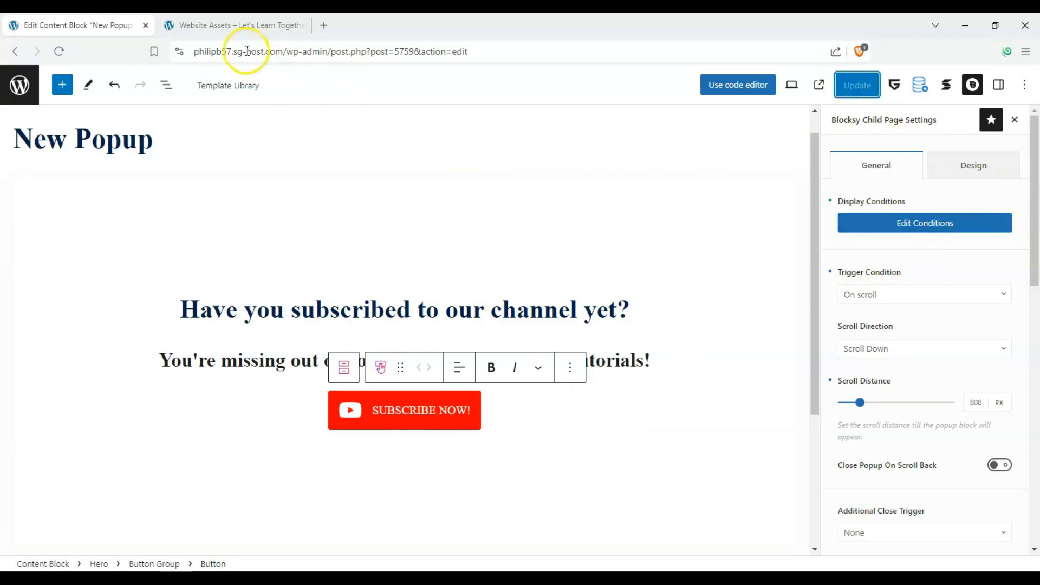
# Step: Switch to the site's home page and scroll it down and back up to test the popup's scroll trigger
pyautogui.hotkey('ctrl', 'Tab')
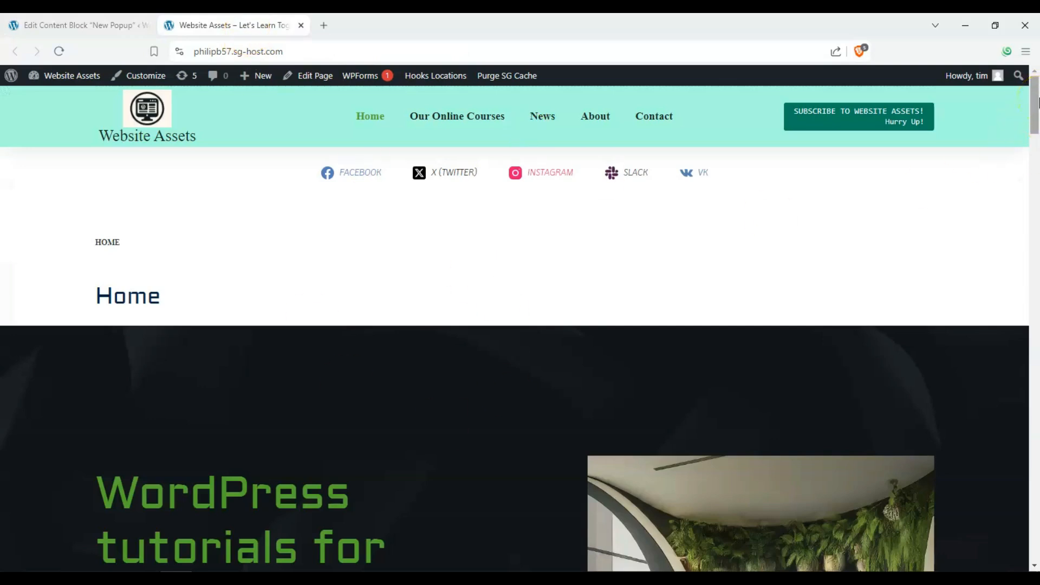
pyautogui.scroll(-10, 1038, 103)
pyautogui.scroll(10, 1015, 105)
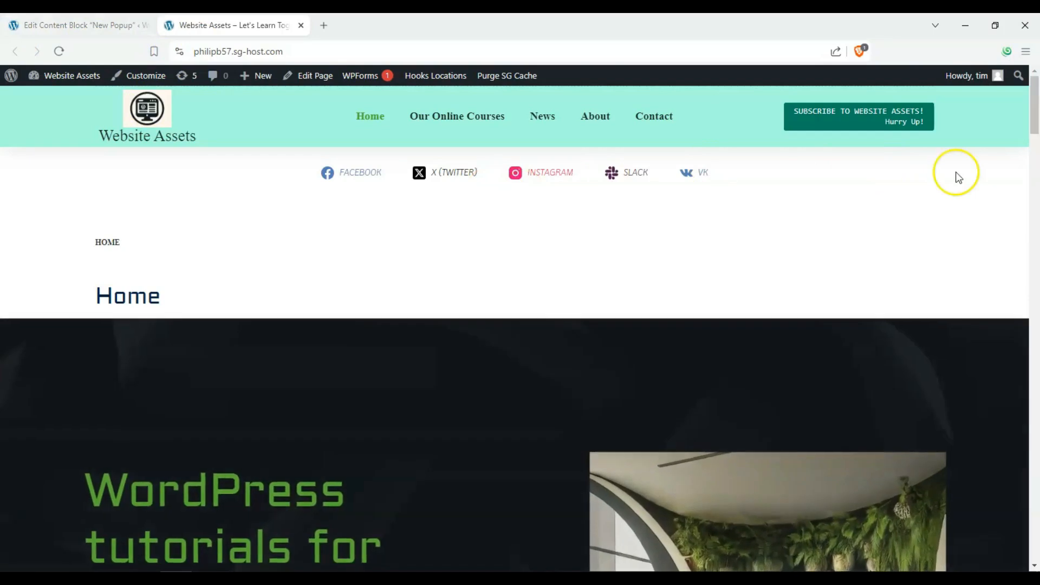
pyautogui.moveTo(1036, 103); pyautogui.dragTo(1031, 190)
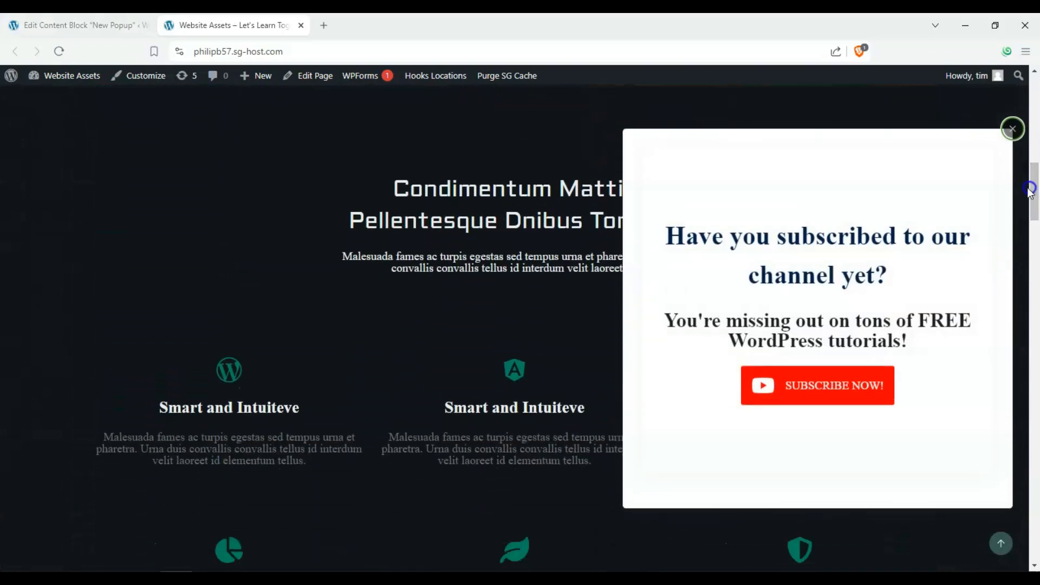
pyautogui.scroll(-10, 675, 280)
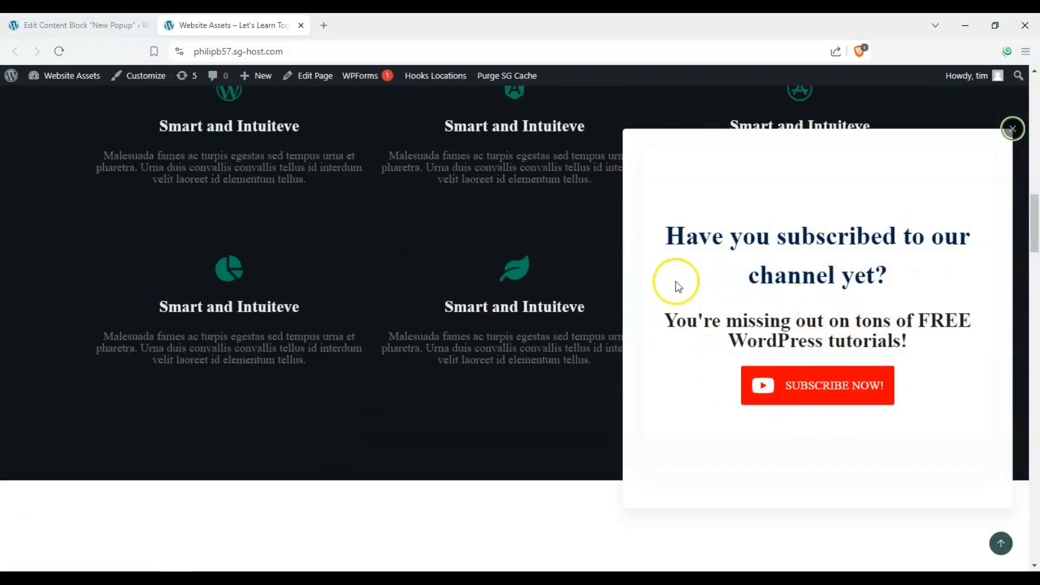
pyautogui.scroll(7, 615, 336)
pyautogui.scroll(10, 665, 313)
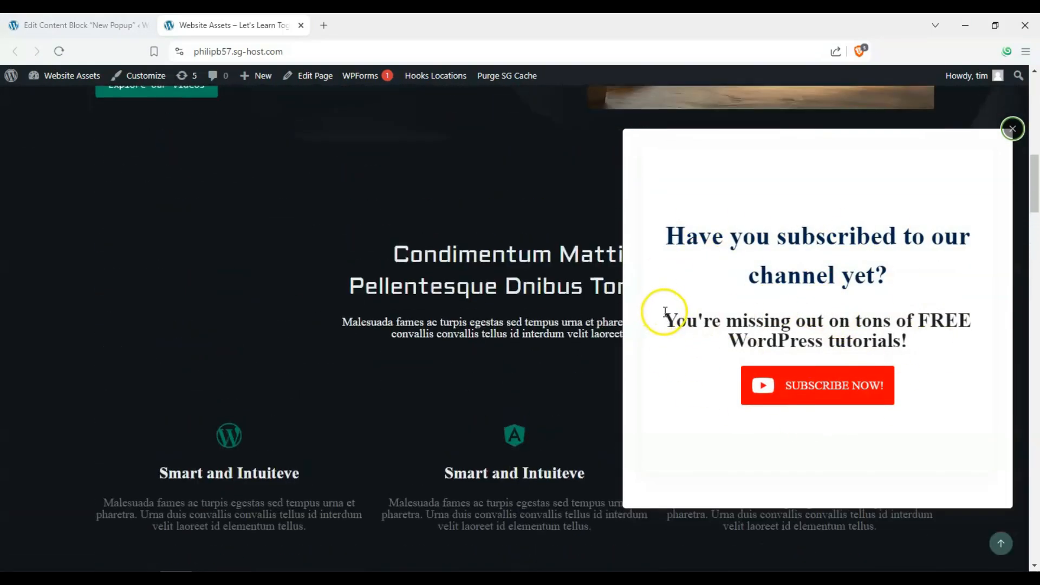
pyautogui.scroll(1, 668, 318)
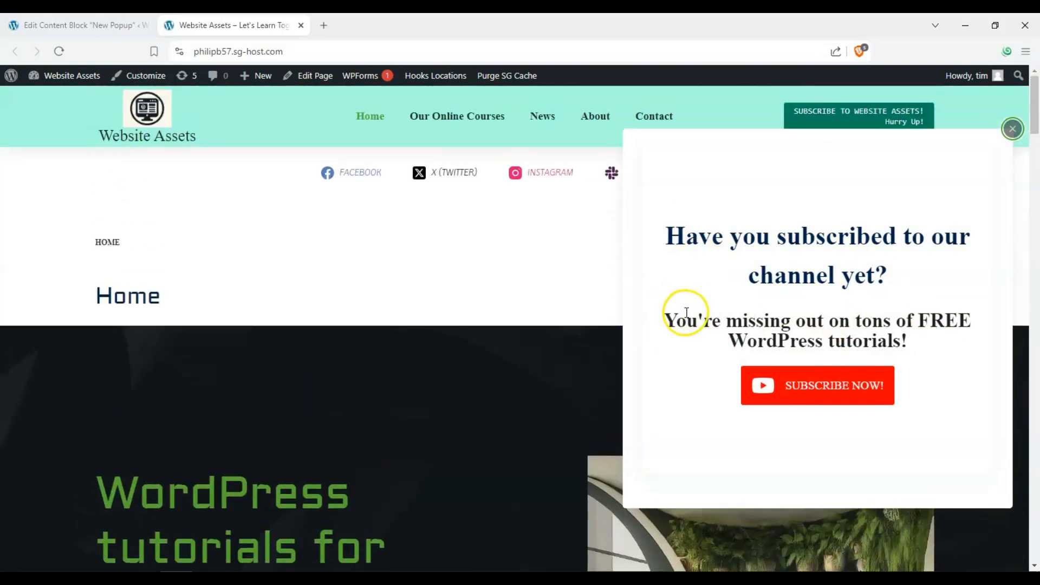
pyautogui.scroll(-8, 684, 313)
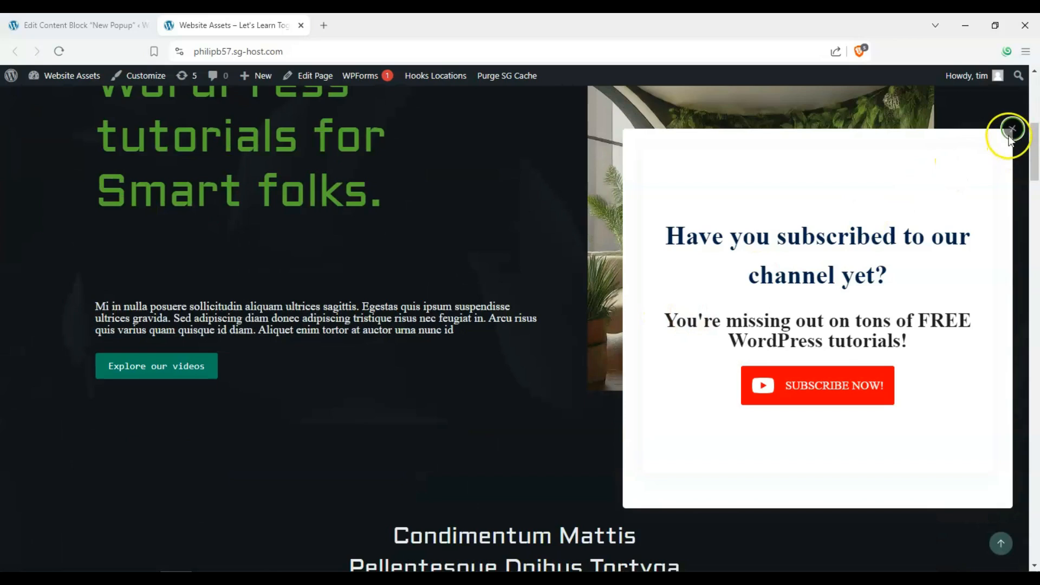
# Step: Try the popup's subscribe button, trigger the popup again by scrolling the home page, and close it
pyautogui.click(833, 378)
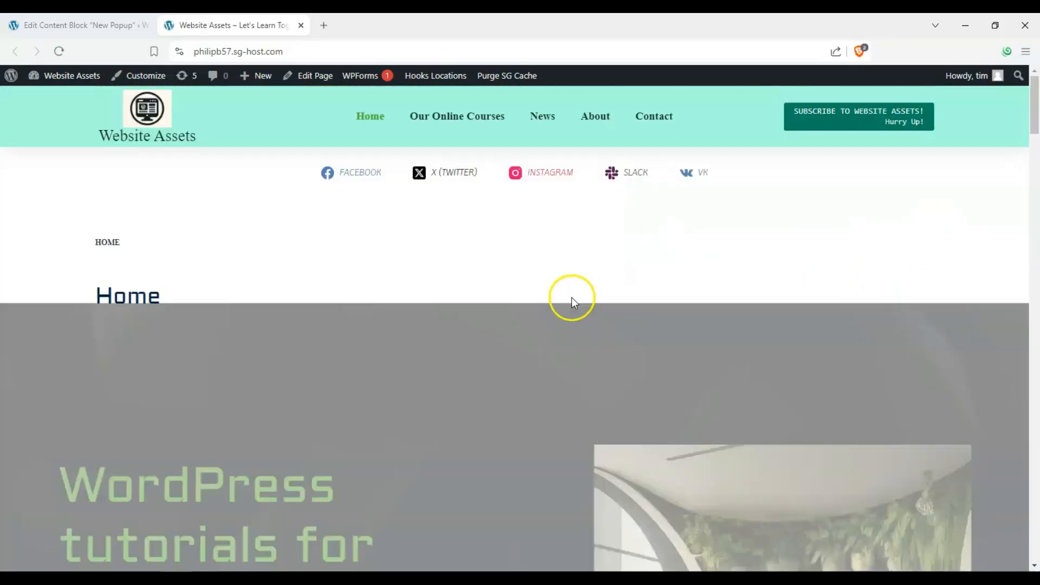
pyautogui.scroll(-5, 867, 244)
pyautogui.scroll(-7, 840, 187)
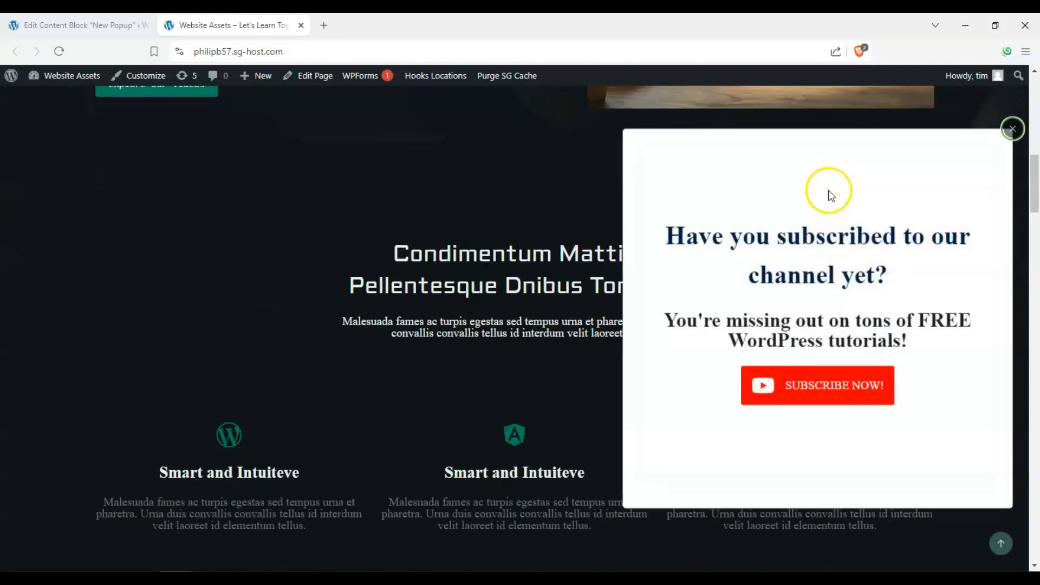
pyautogui.click(1008, 129)
pyautogui.moveTo(1035, 163); pyautogui.dragTo(1036, 82)
# Step: Return to the popup editor, turn off the popup's visibility on mobile, and update the content block
pyautogui.click(114, 28)
pyautogui.scroll(-6, 980, 267)
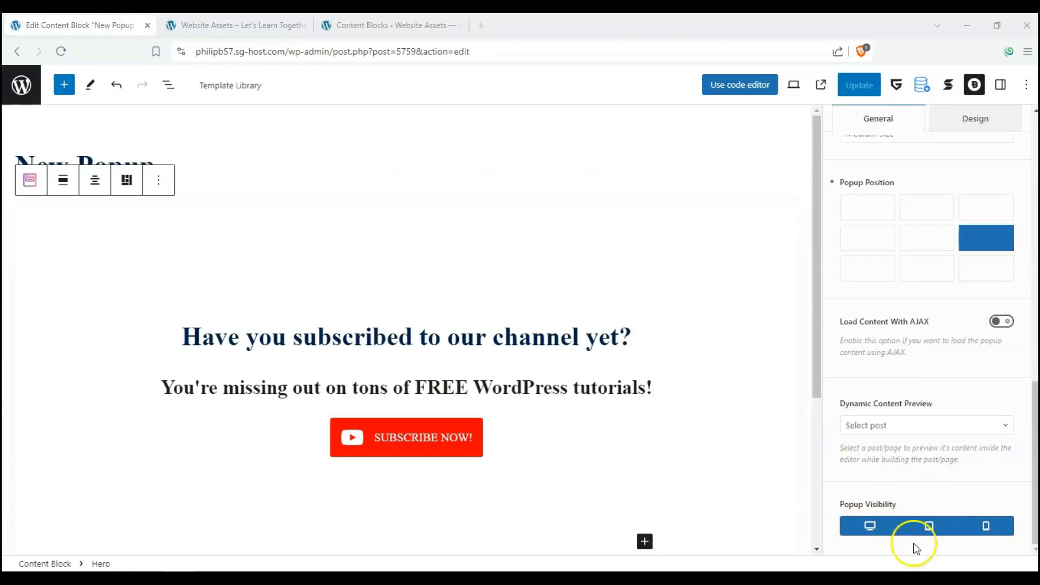
pyautogui.click(985, 534)
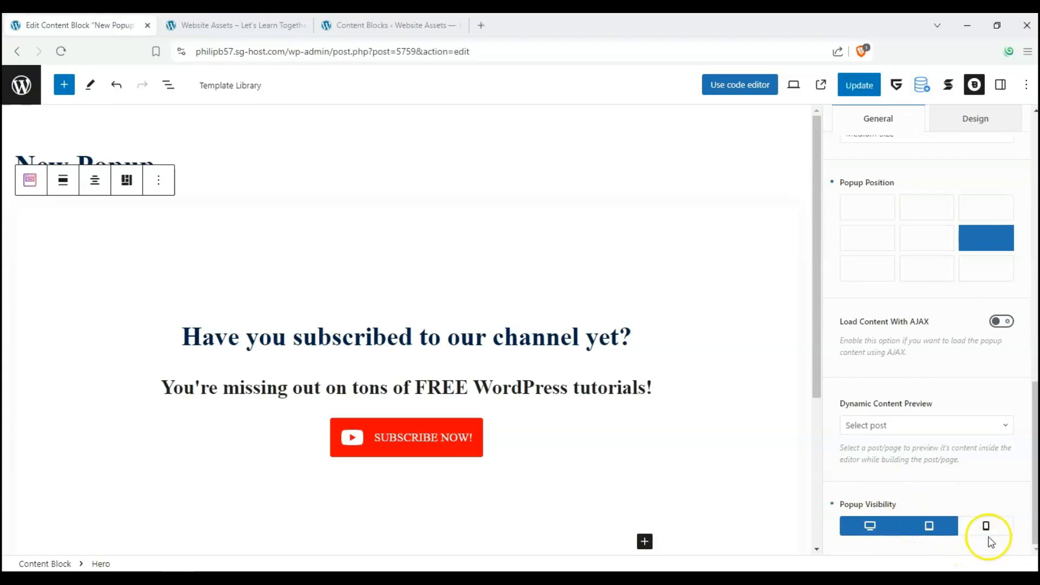
pyautogui.click(850, 85)
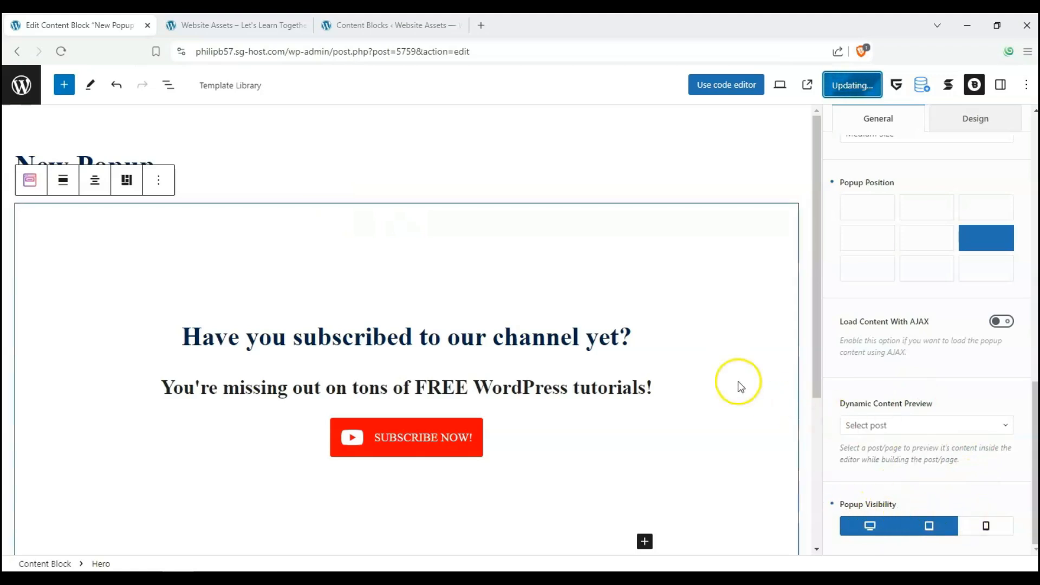
# Step: Return to the home page, open the developer tools, reload the page and scroll it to check the popup at desktop width
pyautogui.click(455, 26)
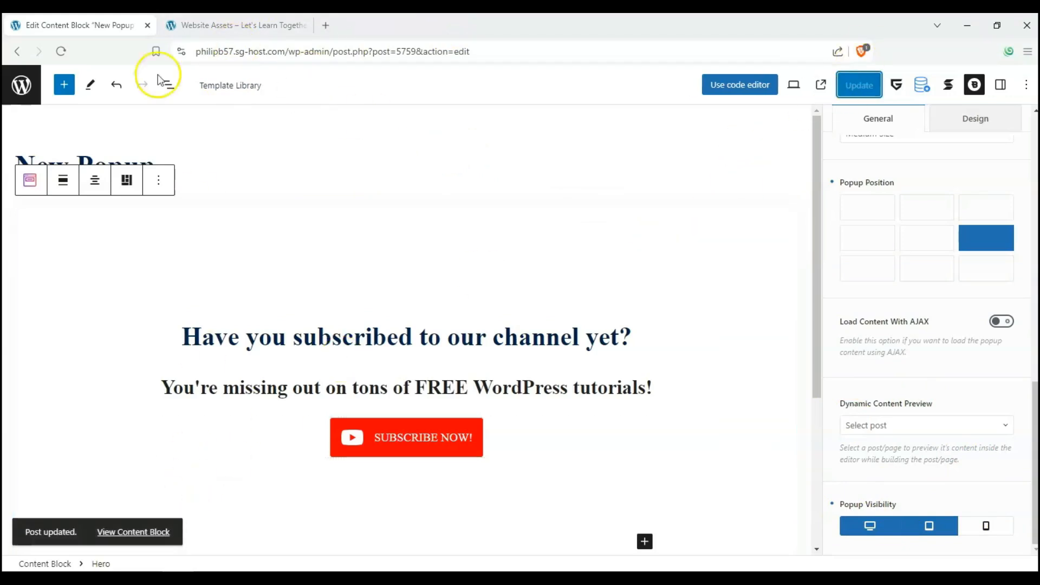
pyautogui.click(176, 25)
pyautogui.scroll(-5, 337, 201)
pyautogui.scroll(5, 337, 200)
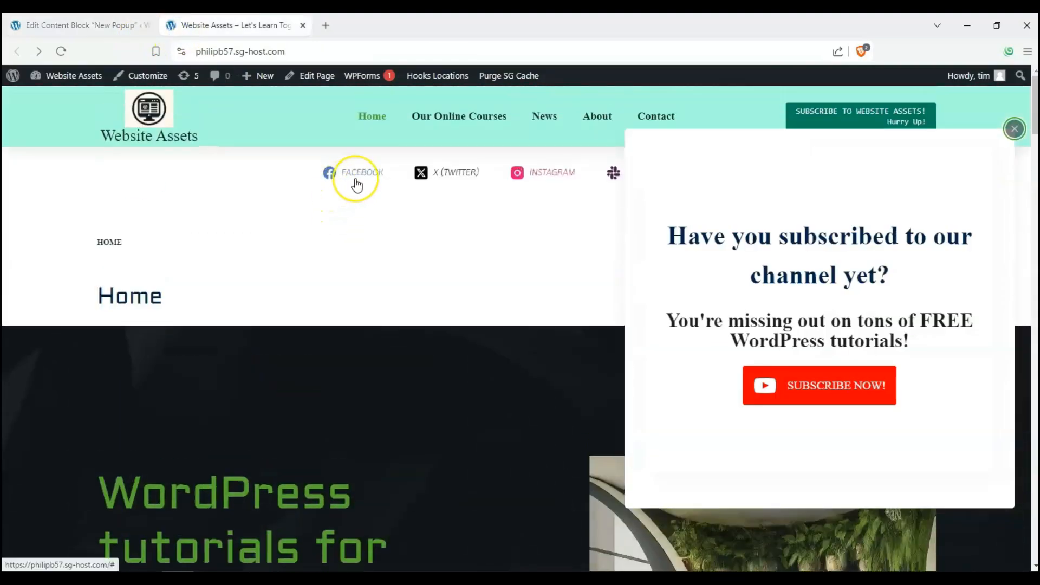
pyautogui.press('F12')
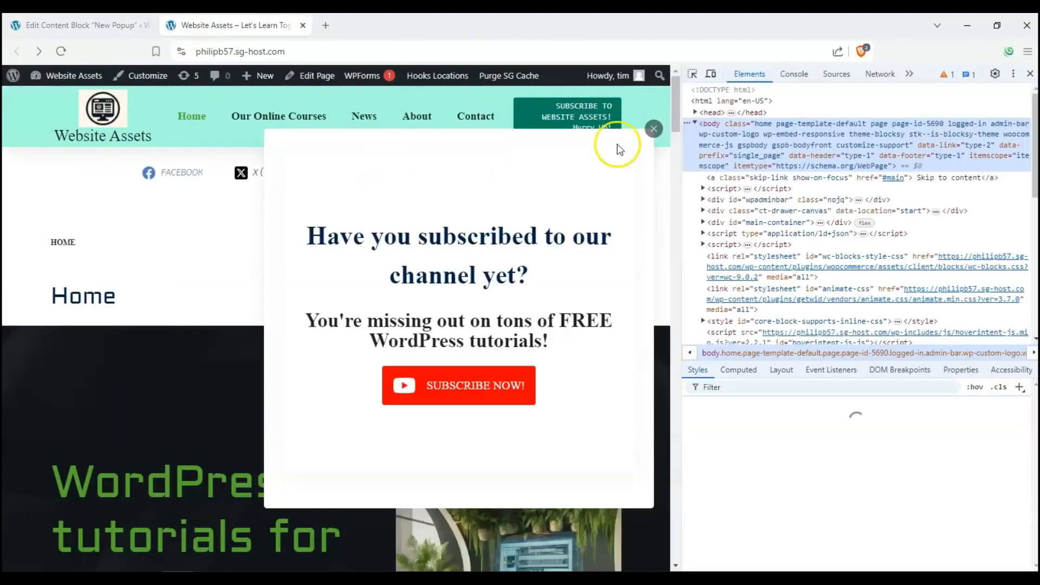
pyautogui.click(53, 53)
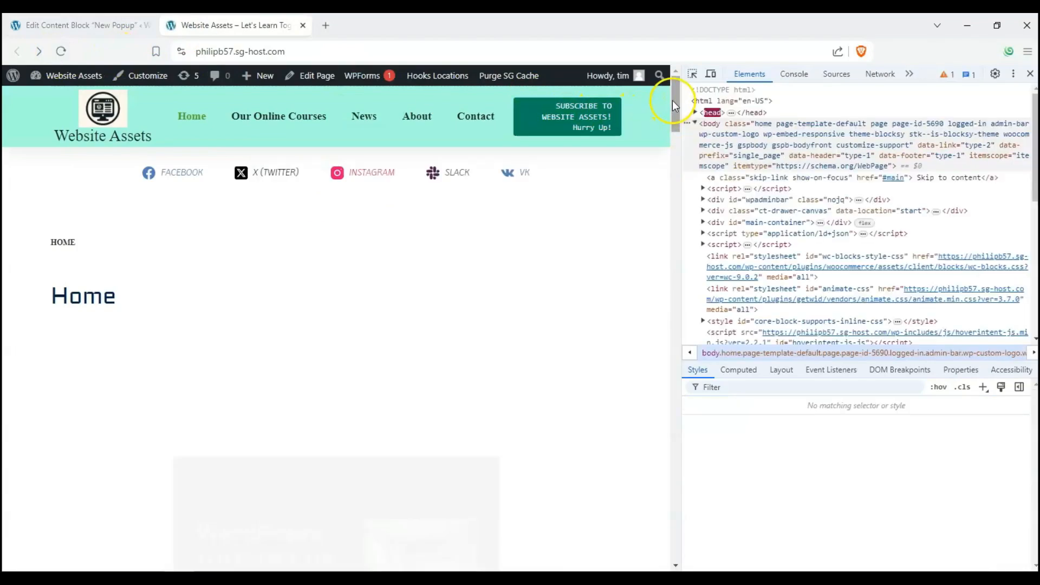
pyautogui.moveTo(672, 100)
pyautogui.mouseDown()
pyautogui.moveTo(669, 187)
pyautogui.moveTo(674, 92)
pyautogui.mouseUp()
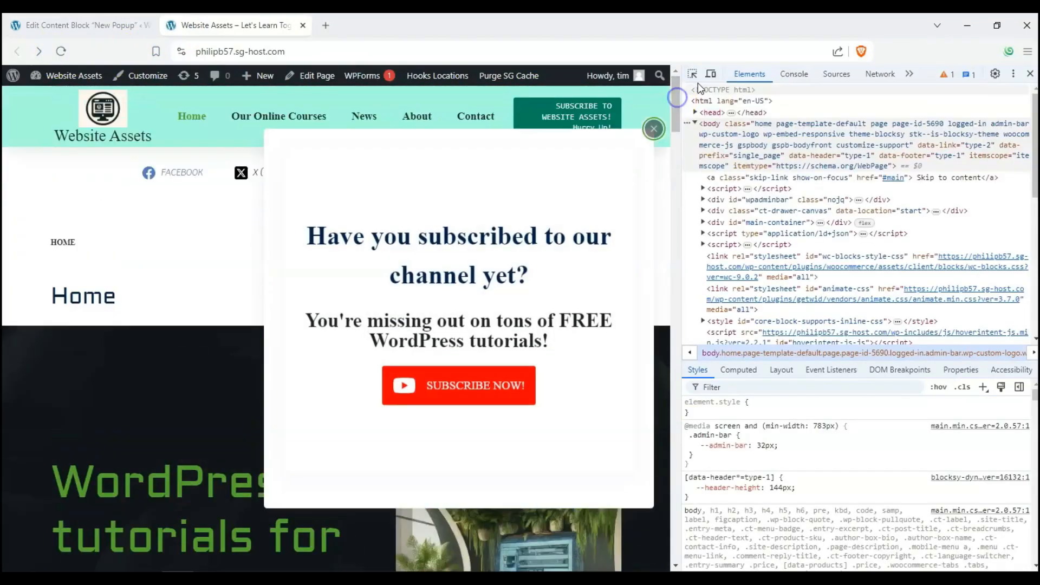
# Step: Emulate a 400-pixel-wide mobile screen and scroll the home page to check the popup's mobile visibility
pyautogui.click(711, 74)
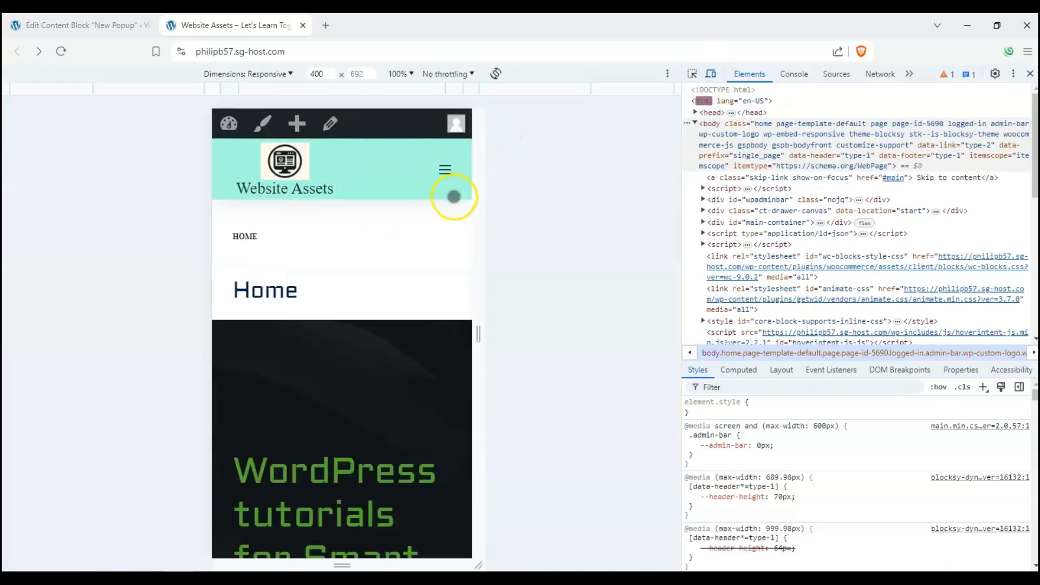
pyautogui.scroll(-10, 450, 200)
pyautogui.scroll(10, 442, 209)
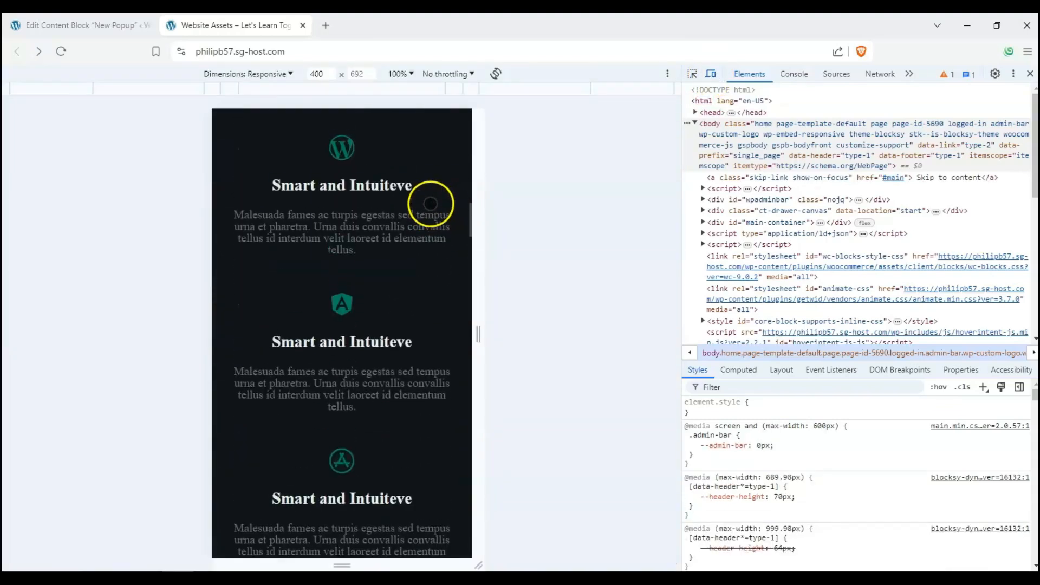
pyautogui.scroll(3, 410, 204)
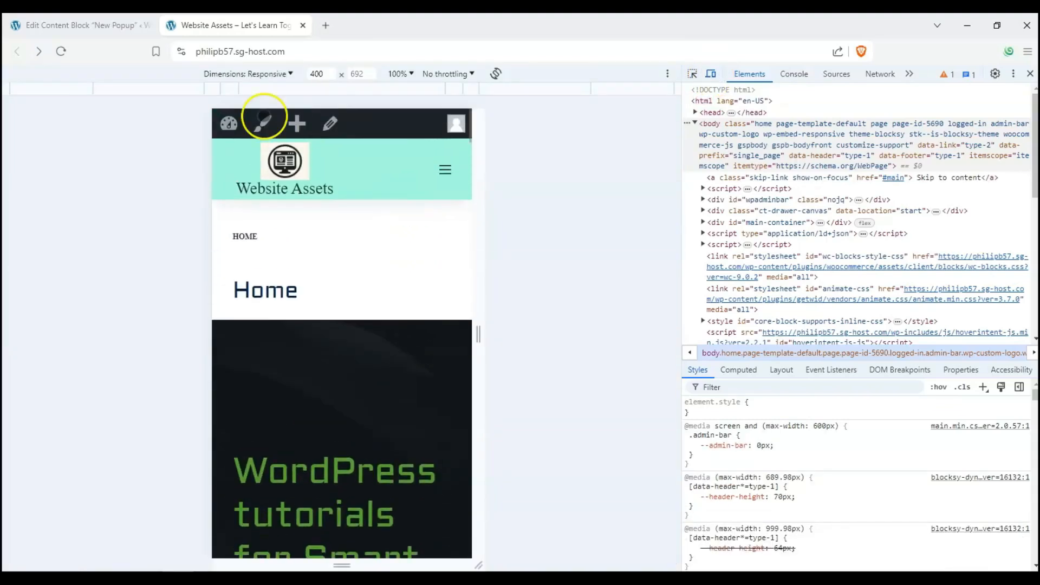
# Step: In the popup editor, turn the popup's visibility on mobile back on, update the content block, and open the popup's design settings
pyautogui.click(111, 27)
pyautogui.click(984, 525)
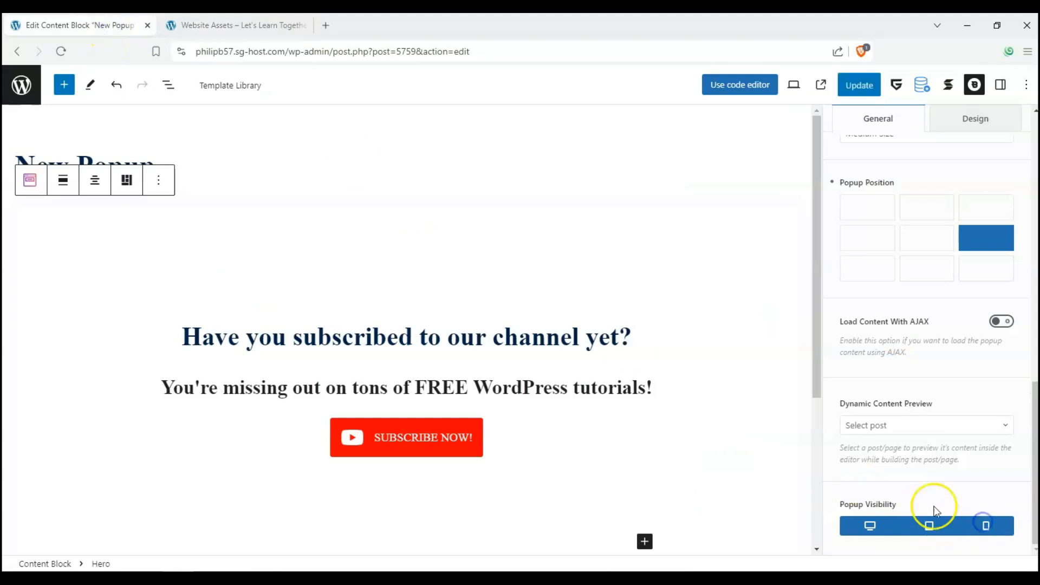
pyautogui.click(861, 87)
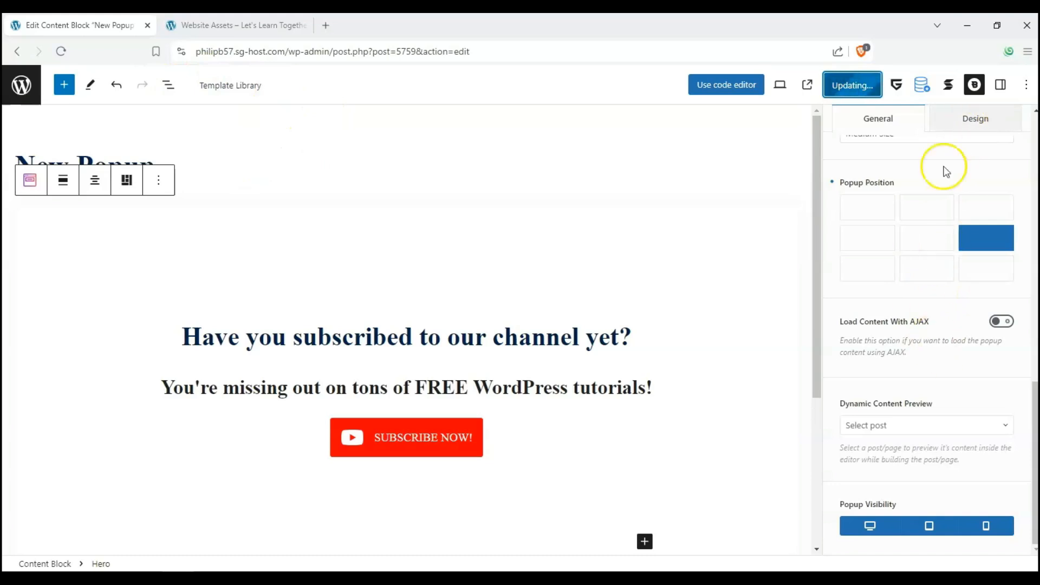
pyautogui.click(948, 130)
pyautogui.scroll(5, 892, 273)
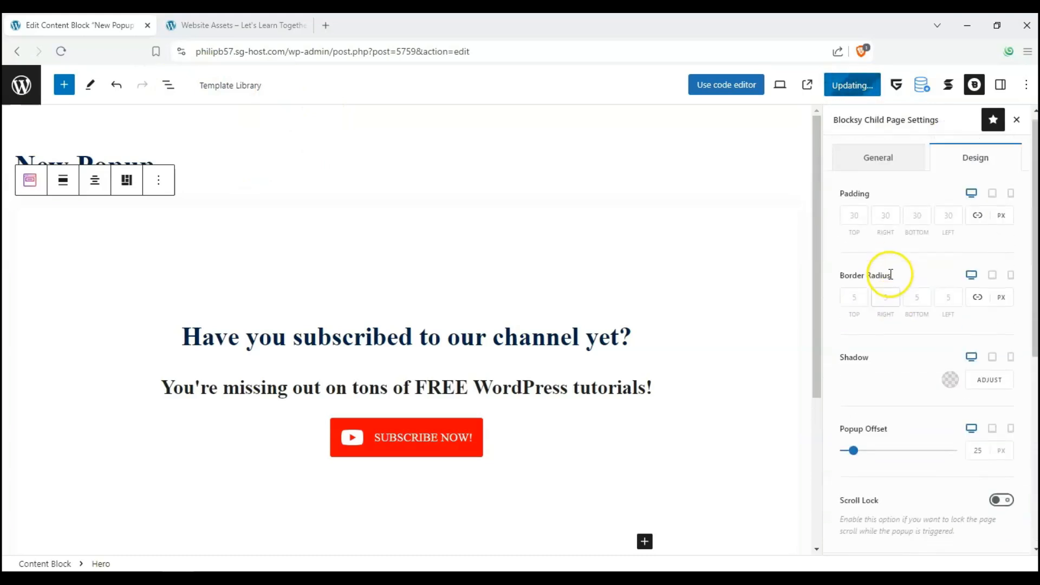
# Step: Return to the home page at mobile width and scroll down it to check whether the popup appears
pyautogui.click(179, 24)
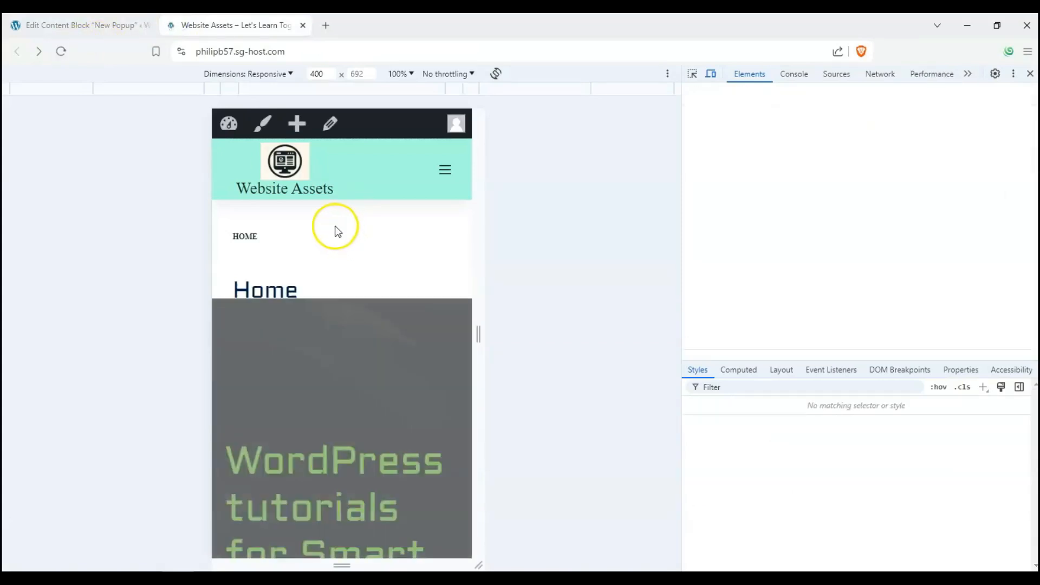
pyautogui.scroll(-10, 332, 221)
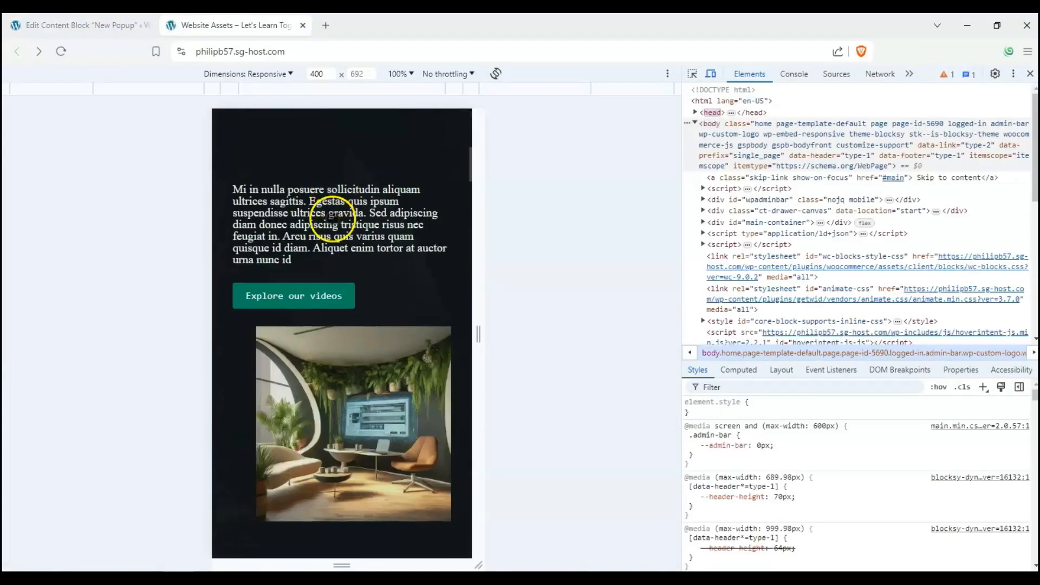
pyautogui.scroll(-2, 333, 218)
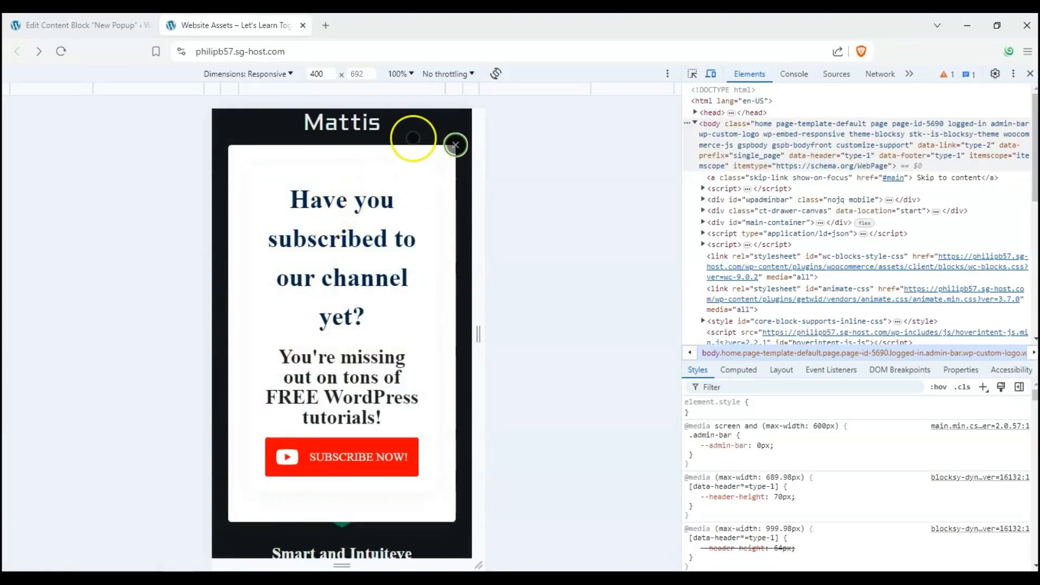
# Step: Return to the popup editor and switch the design settings and preview to the mobile device
pyautogui.click(102, 25)
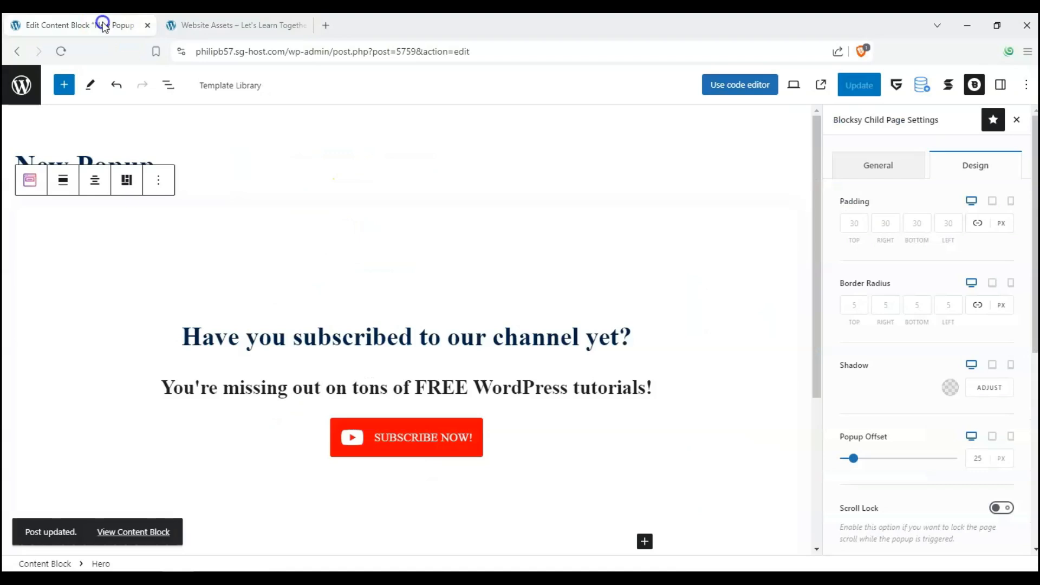
pyautogui.click(1009, 285)
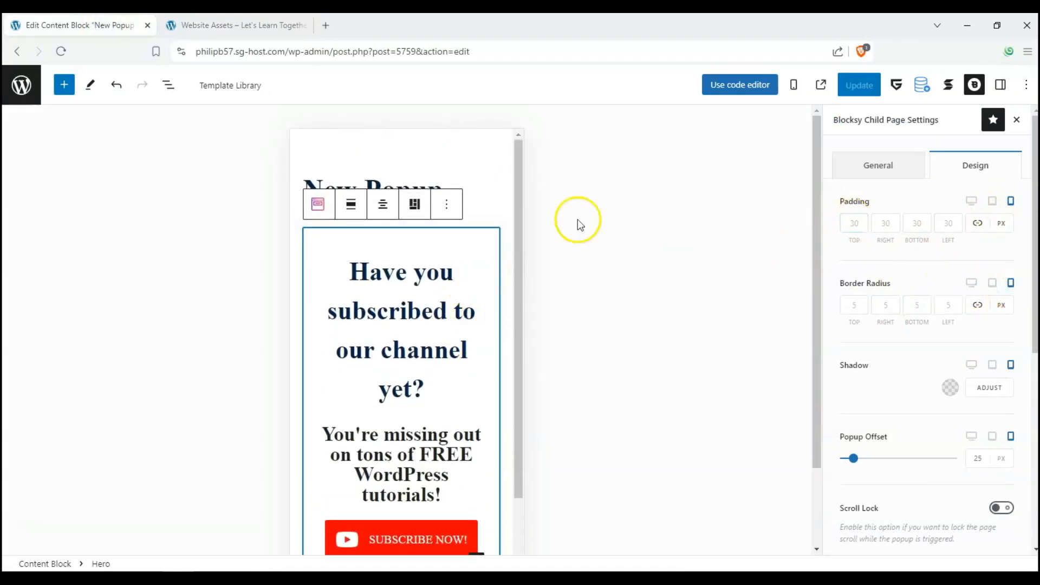
# Step: Go back to the mobile-width home page, close the popup, and scroll the page up and down without it
pyautogui.click(243, 22)
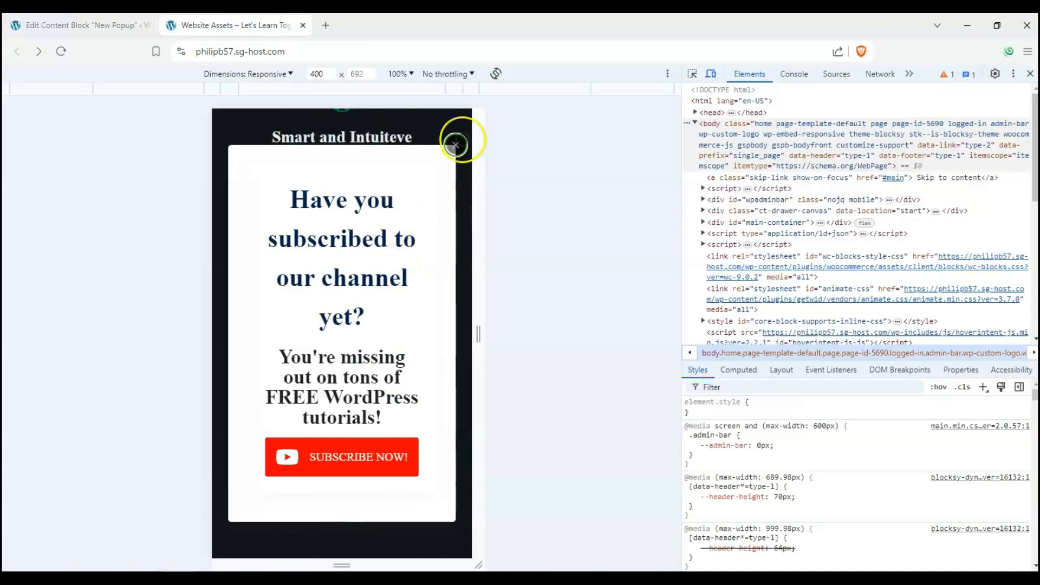
pyautogui.click(455, 145)
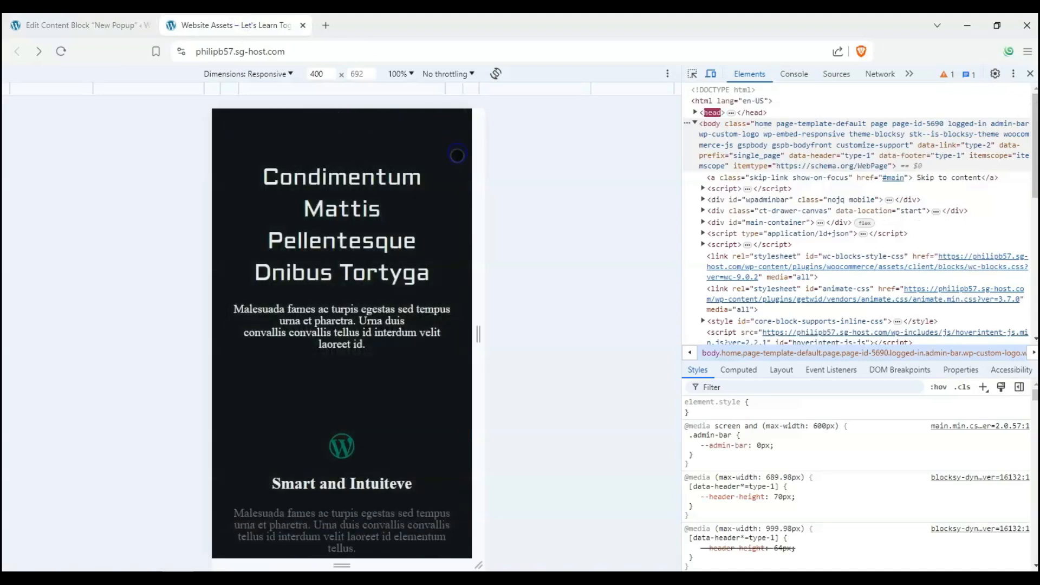
pyautogui.scroll(4, 414, 249)
pyautogui.scroll(-8, 399, 251)
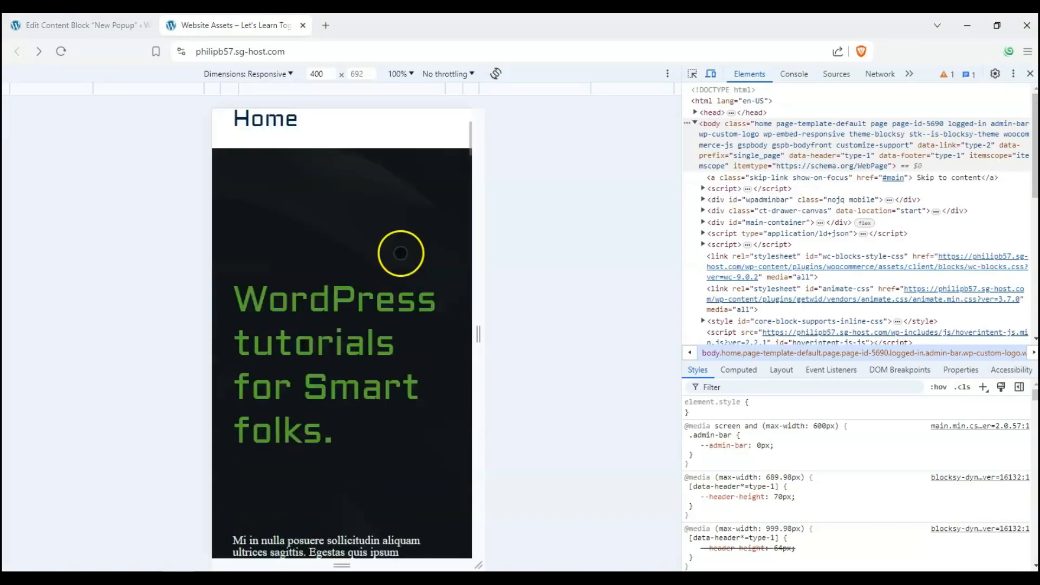
# Step: Reload the home page at mobile width and scroll through it to check how the popup behaves while scrolling
pyautogui.click(61, 51)
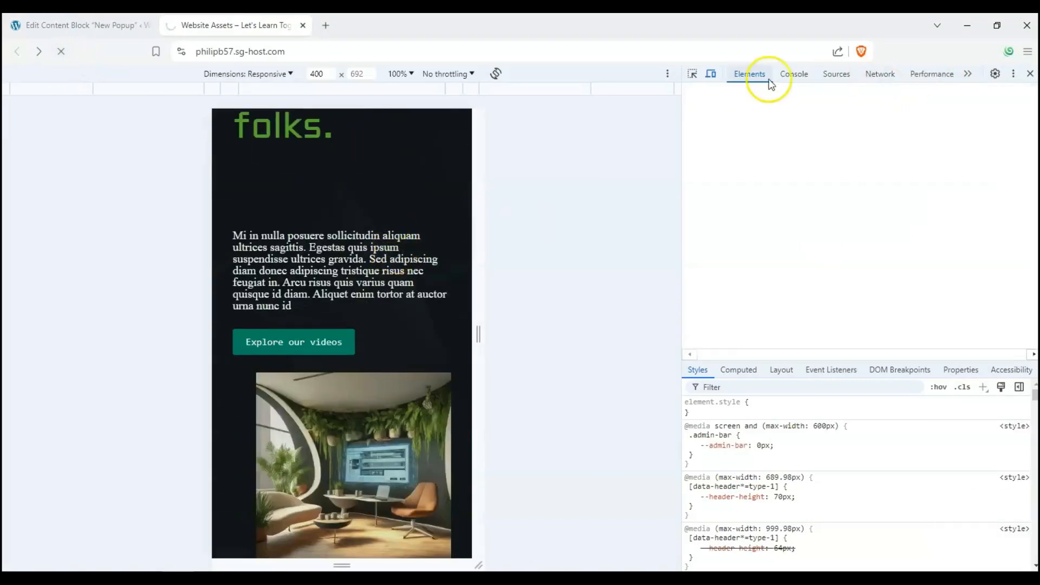
pyautogui.scroll(-6, 362, 208)
pyautogui.scroll(18, 357, 227)
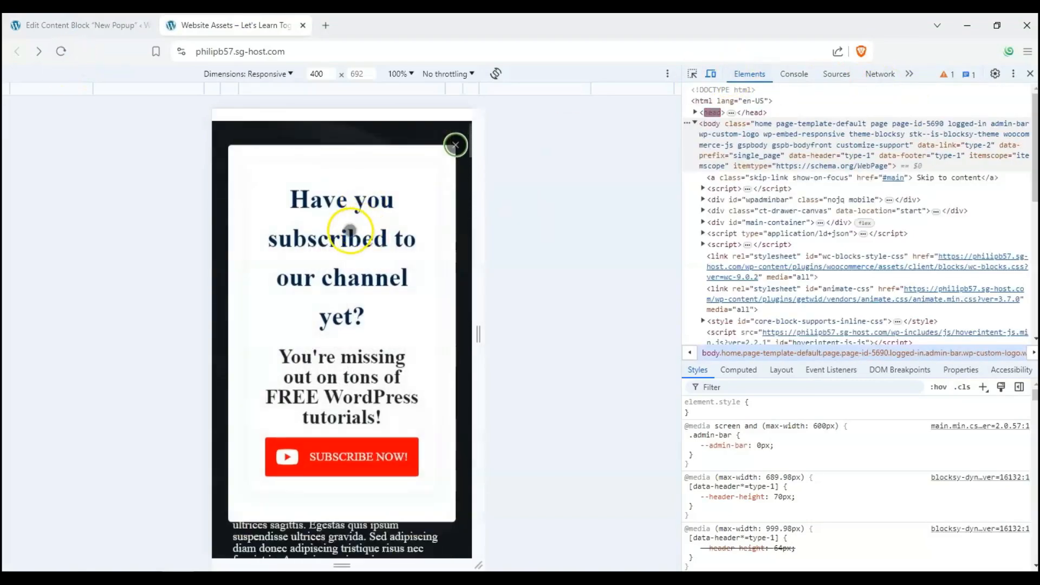
pyautogui.scroll(-4, 345, 238)
pyautogui.scroll(-3, 345, 238)
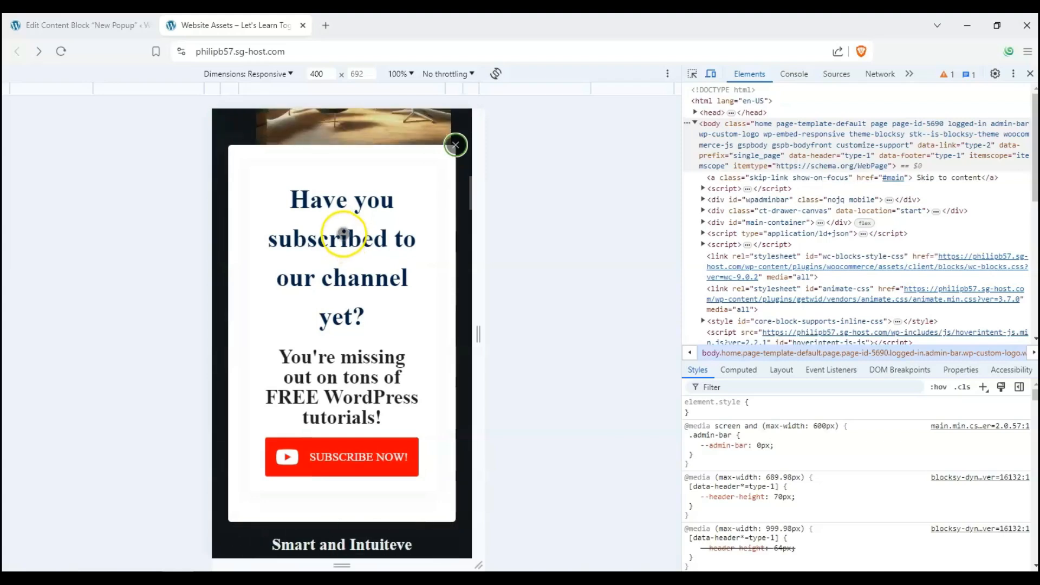